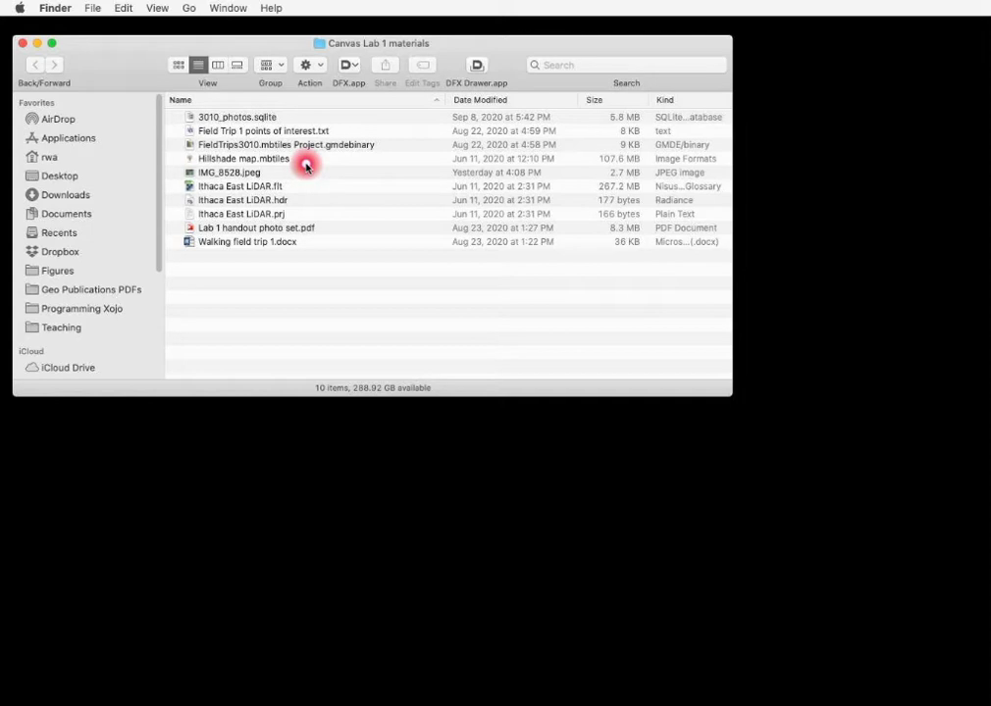
Open the project file "FieldTrips3010.mbtiles Project.gmdebinary" in GMDE and resize its window to fit the screen.
{"action": "double_click", "coordinate": [345, 146]}
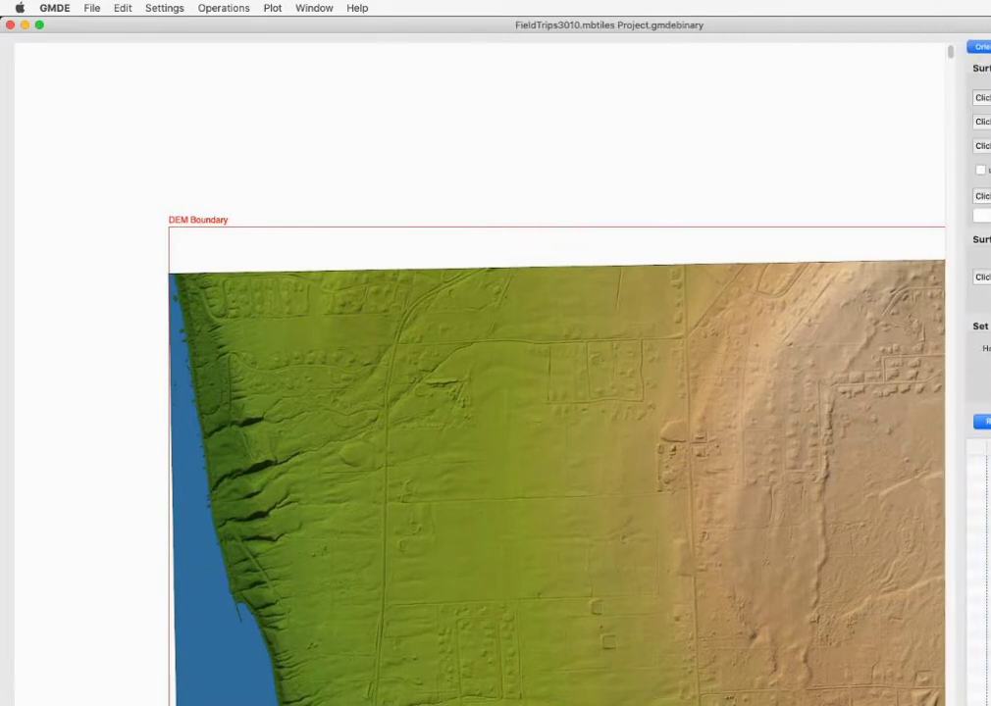
{"action": "mouse_move", "coordinate": [981, 699]}
{"action": "left_mouse_down"}
{"action": "mouse_move", "coordinate": [958, 692]}
{"action": "mouse_move", "coordinate": [983, 703]}
{"action": "left_mouse_up"}
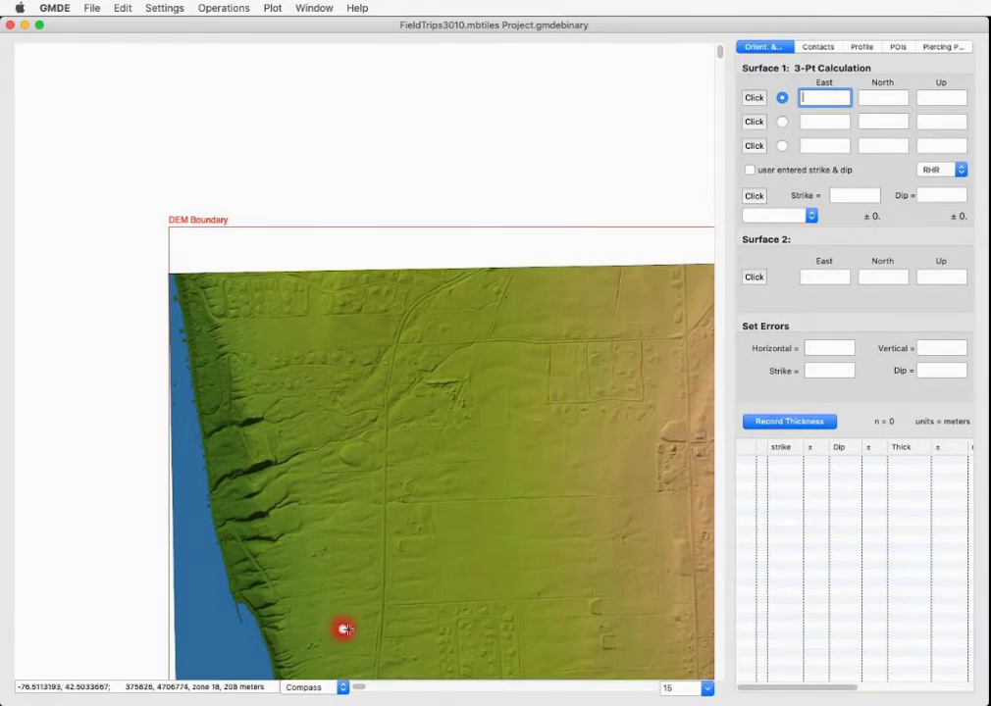
{"action": "left_click_drag", "start_coordinate": [361, 690], "coordinate": [333, 689]}
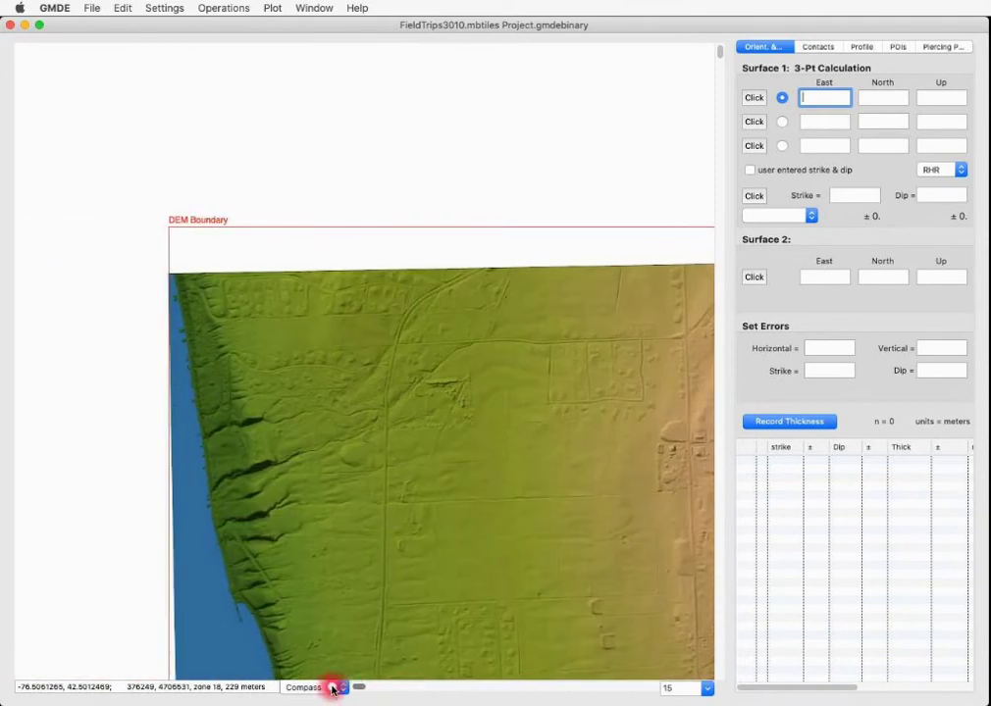
{"action": "left_click_drag", "start_coordinate": [718, 51], "coordinate": [620, 231]}
{"action": "scroll", "coordinate": [620, 231], "scroll_direction": "up", "scroll_amount": 5}
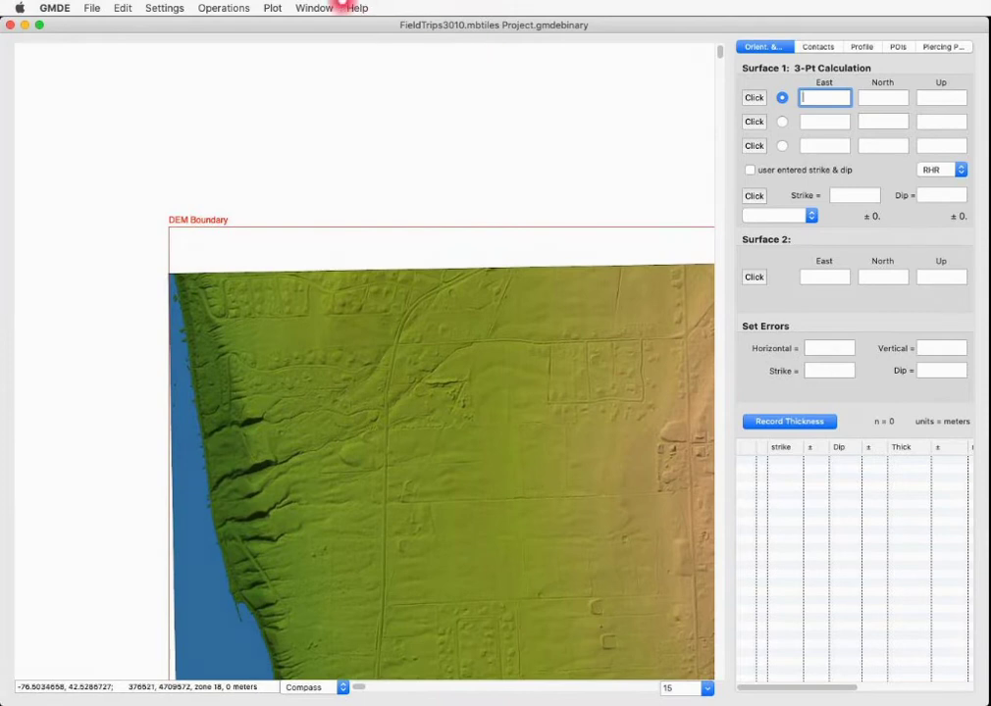
Show the Overview map and use it to move the main view to the field trip points around the small lake.
{"action": "left_click", "coordinate": [319, 8]}
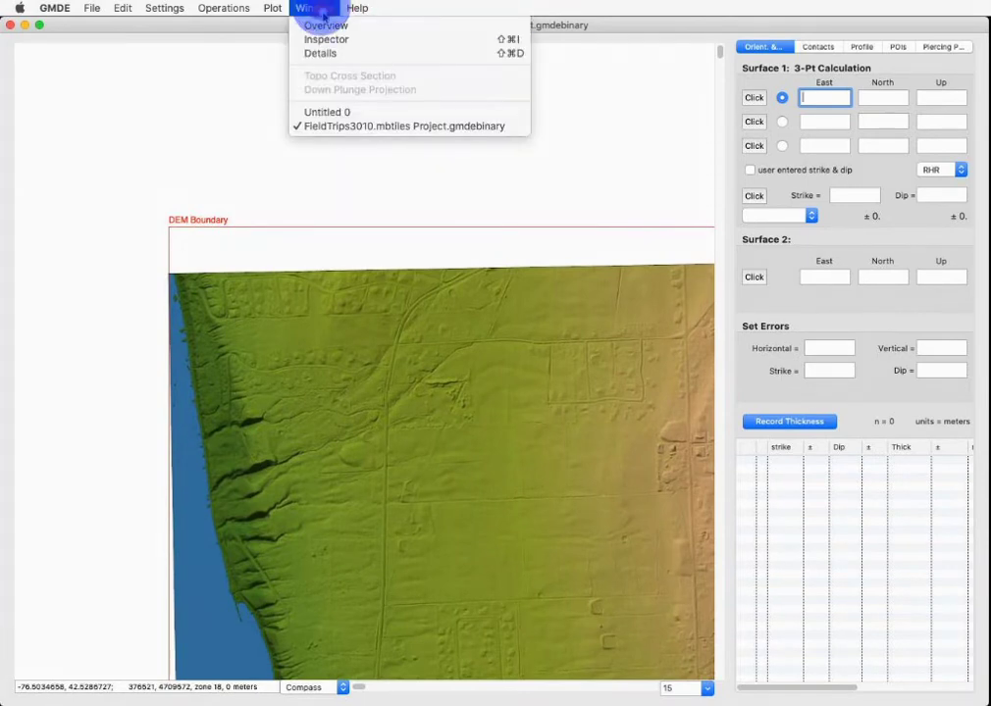
{"action": "left_click", "coordinate": [324, 25]}
{"action": "left_click_drag", "start_coordinate": [245, 65], "coordinate": [814, 40]}
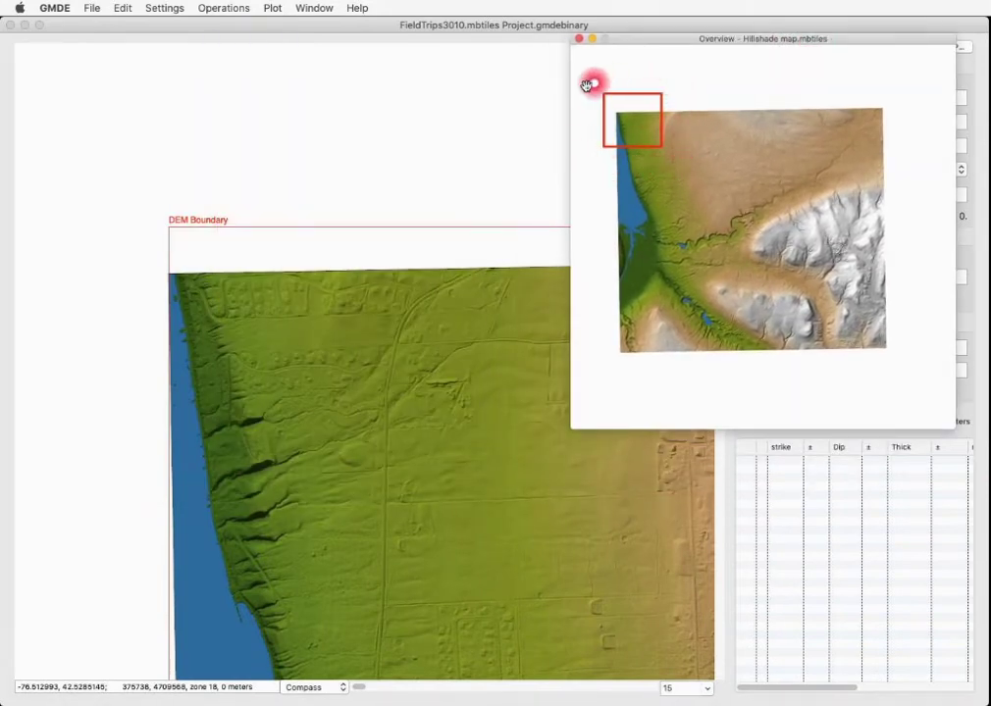
{"action": "left_click", "coordinate": [658, 145]}
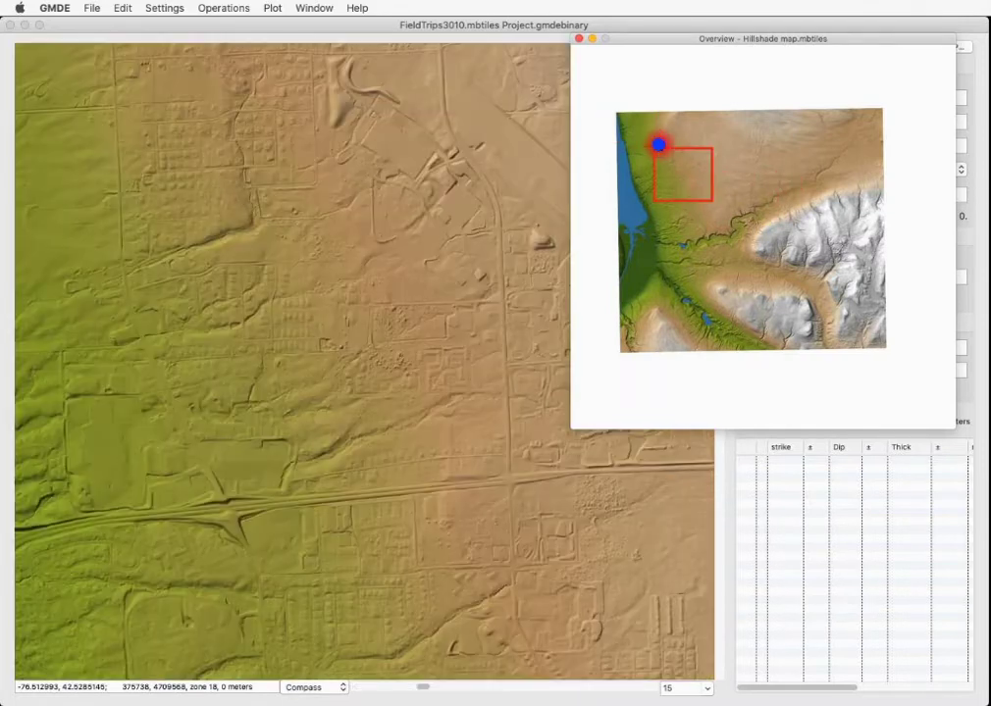
{"action": "left_click", "coordinate": [678, 217]}
{"action": "left_click_drag", "start_coordinate": [678, 217], "coordinate": [655, 247]}
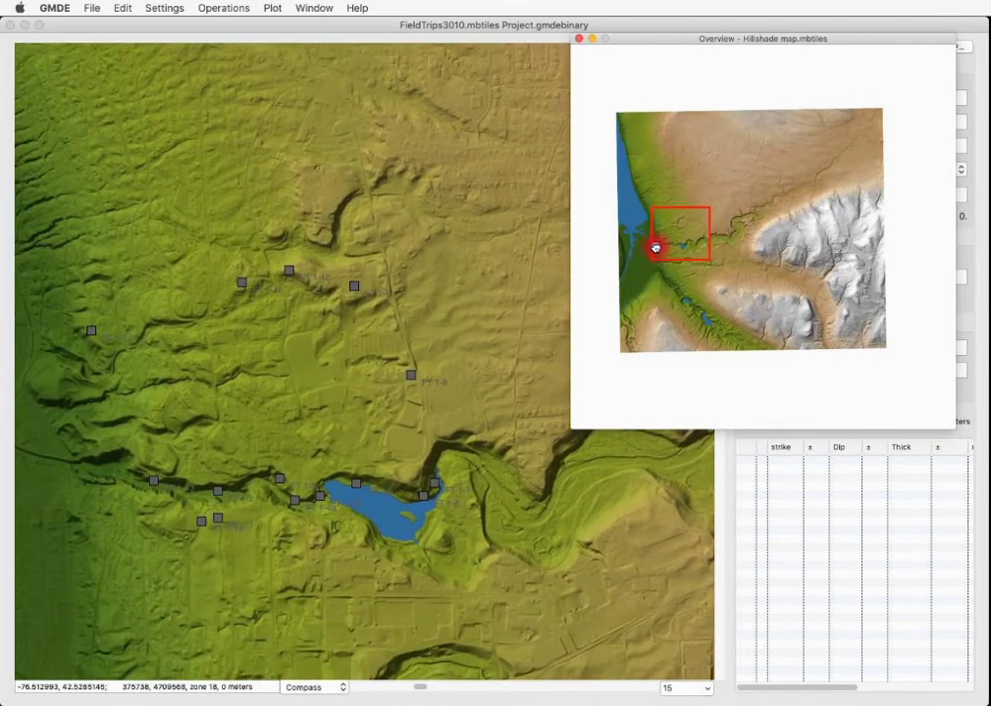
{"action": "left_click", "coordinate": [434, 520]}
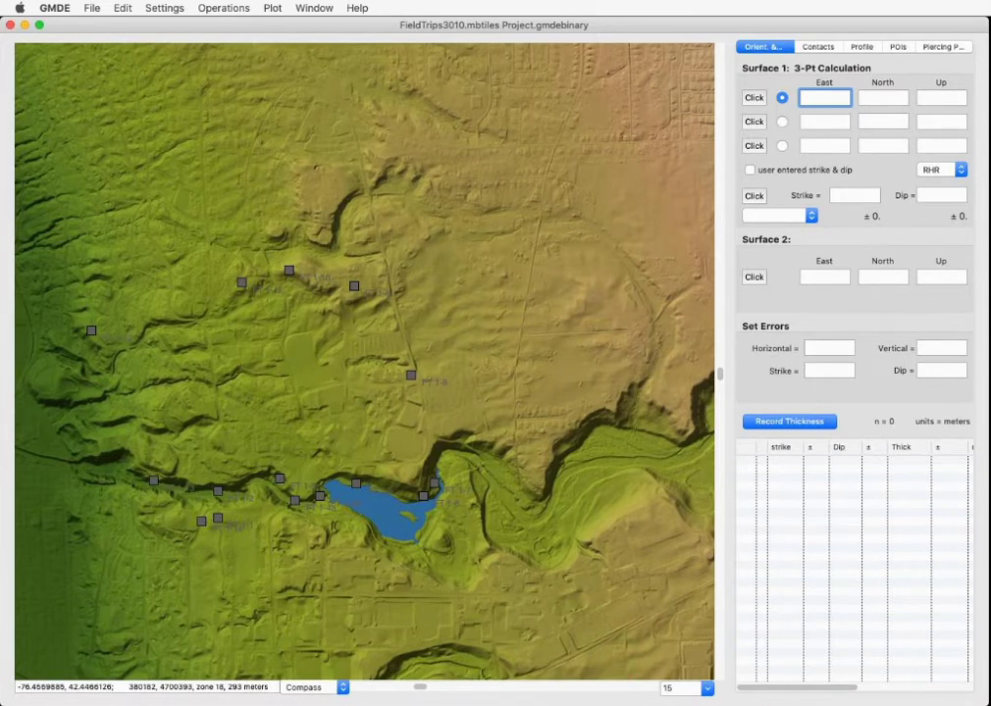
{"action": "left_click", "coordinate": [709, 689]}
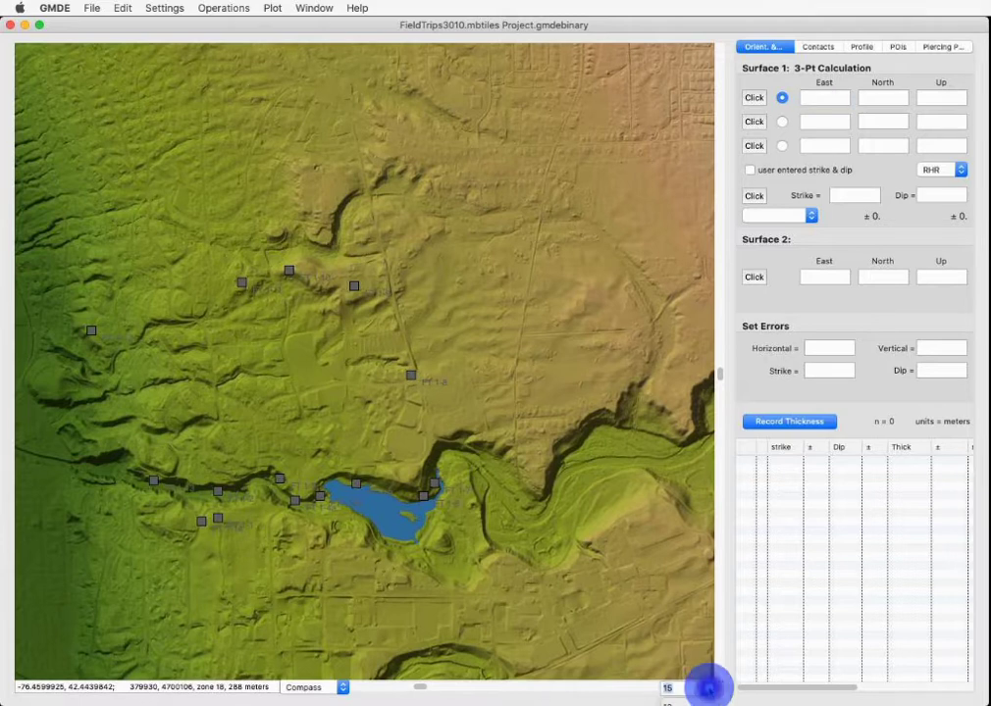
{"action": "left_click", "coordinate": [708, 690]}
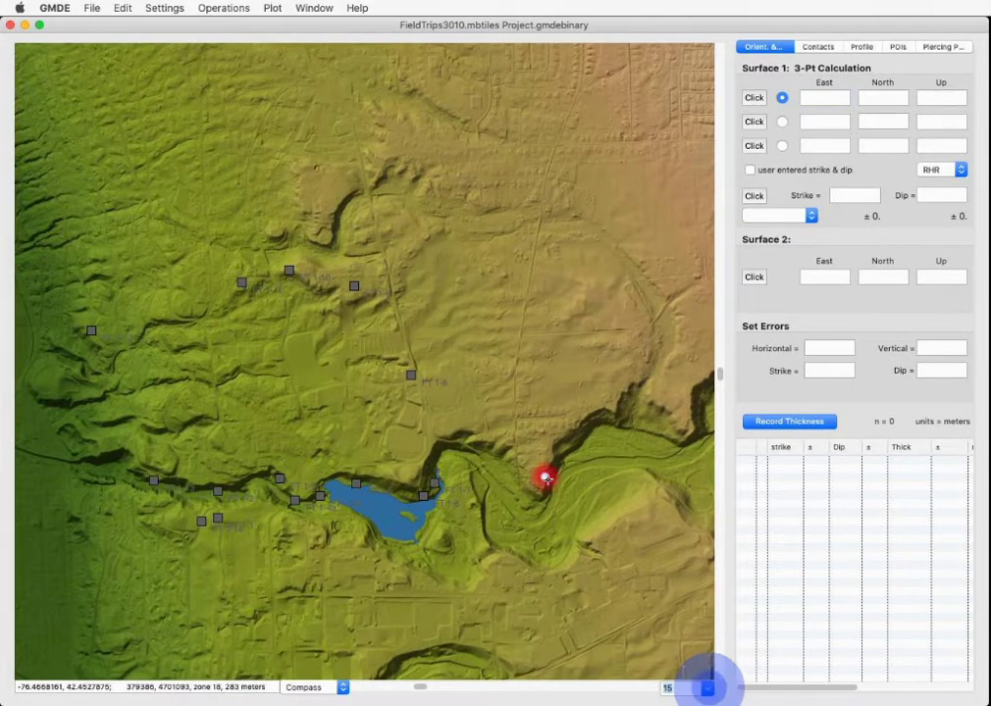
{"action": "right_click", "coordinate": [503, 338]}
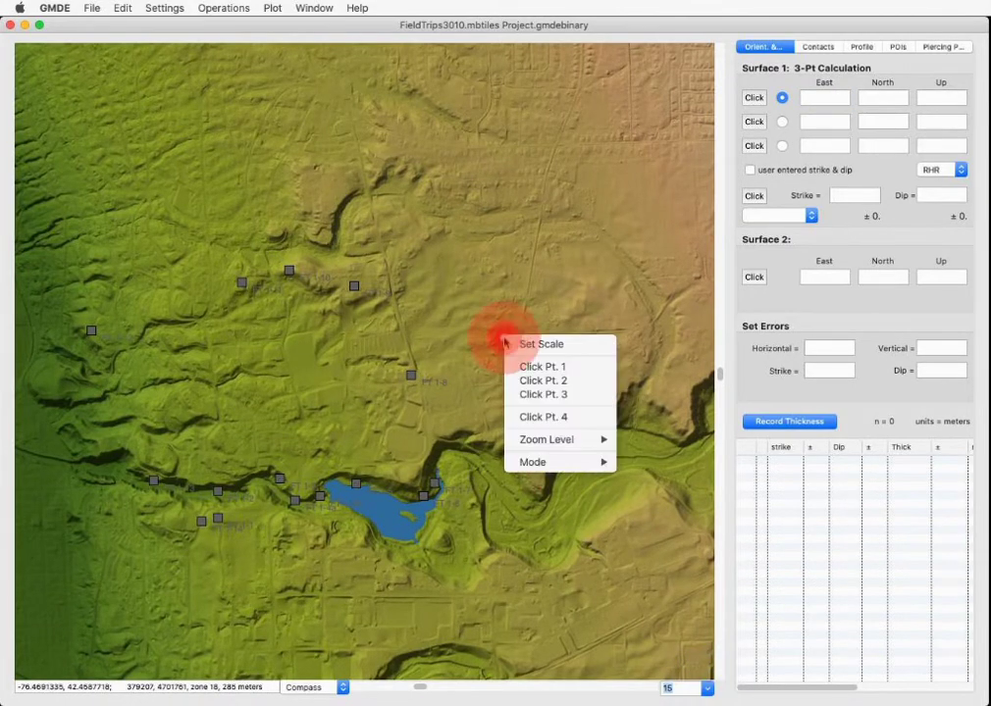
{"action": "mouse_move", "coordinate": [556, 448]}
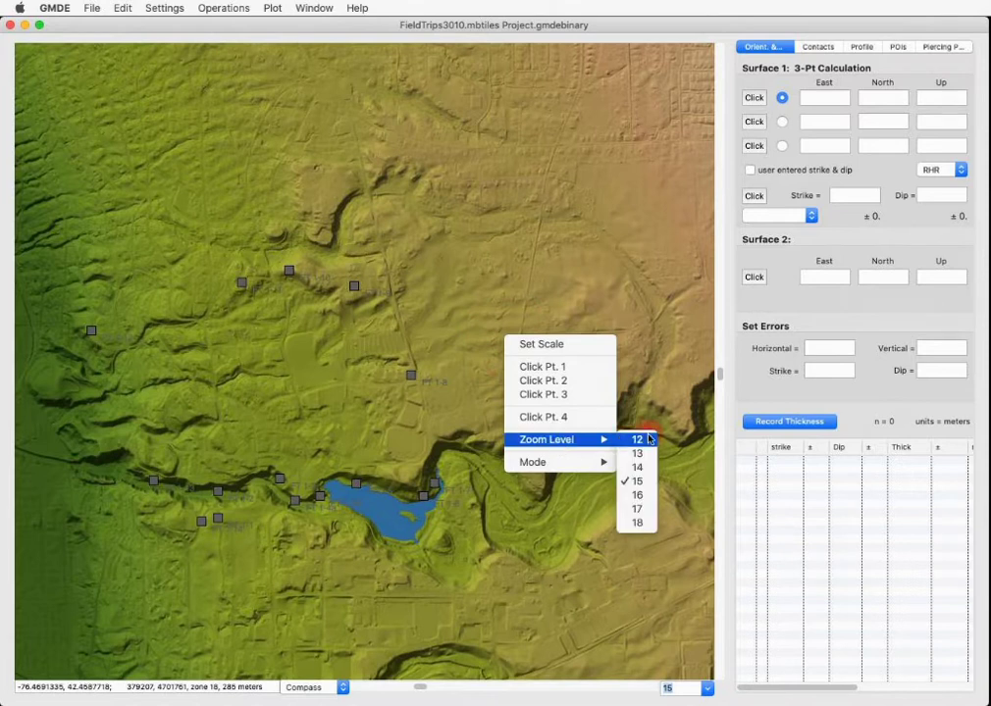
{"action": "left_click", "coordinate": [657, 542]}
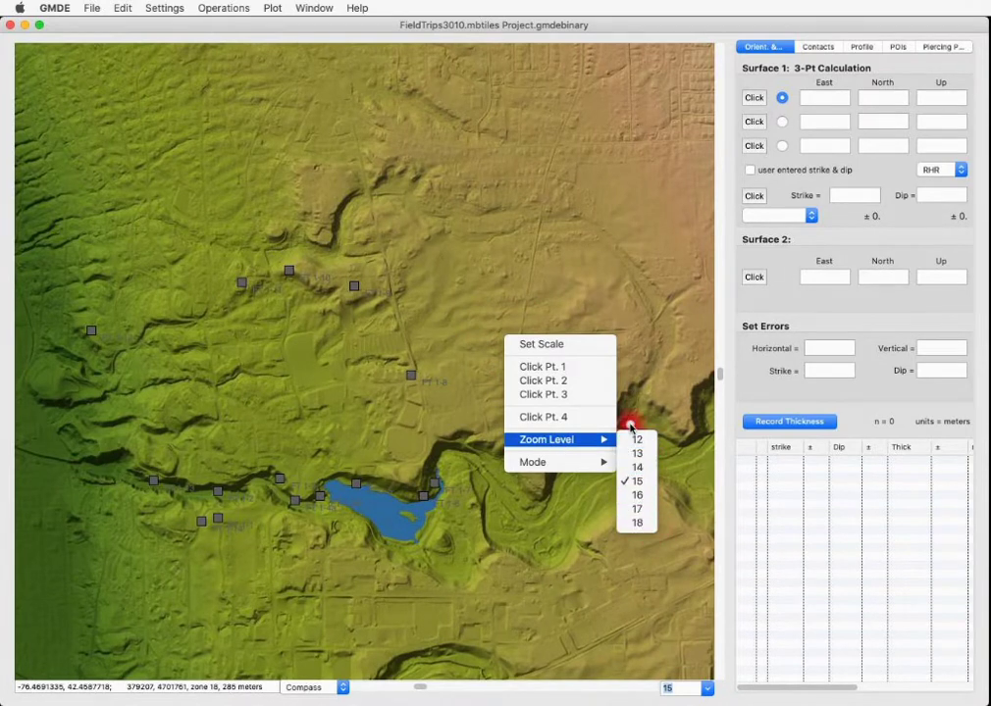
{"action": "left_click", "coordinate": [523, 547]}
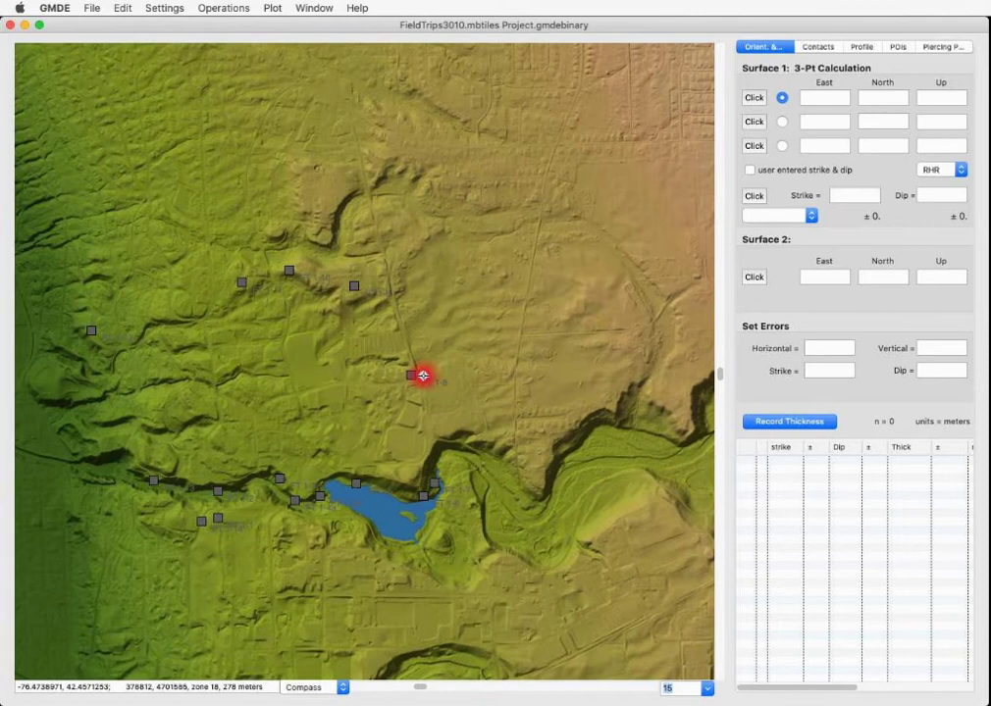
Select point FT 1-8 and set the General POI symbol colour to Lemon in the Inspector.
{"action": "left_click", "coordinate": [412, 373]}
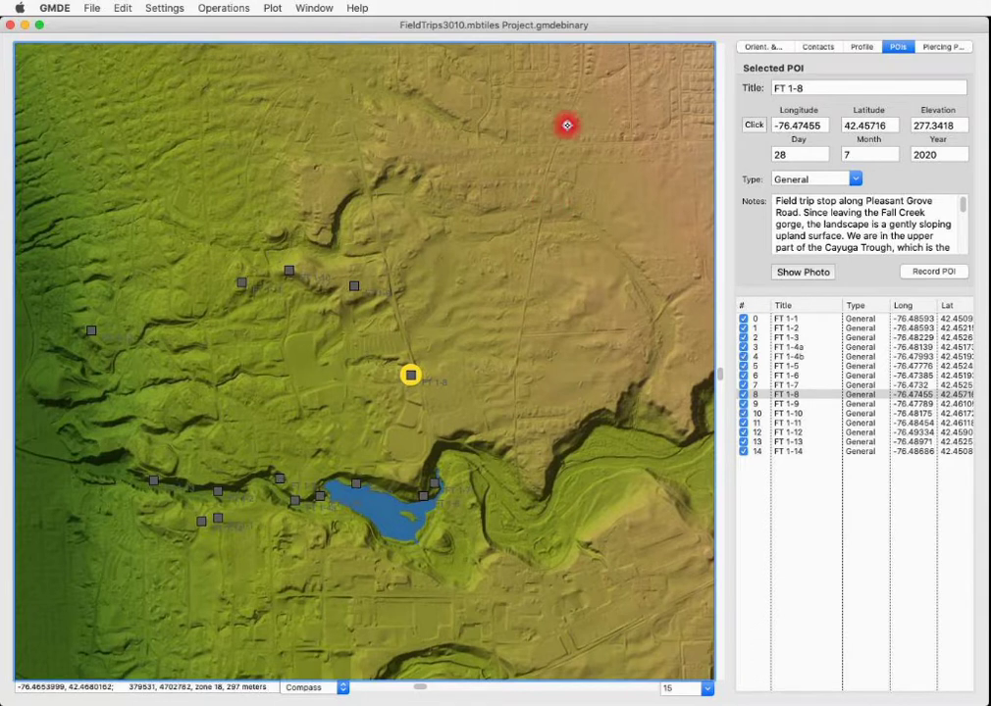
{"action": "left_click", "coordinate": [314, 7]}
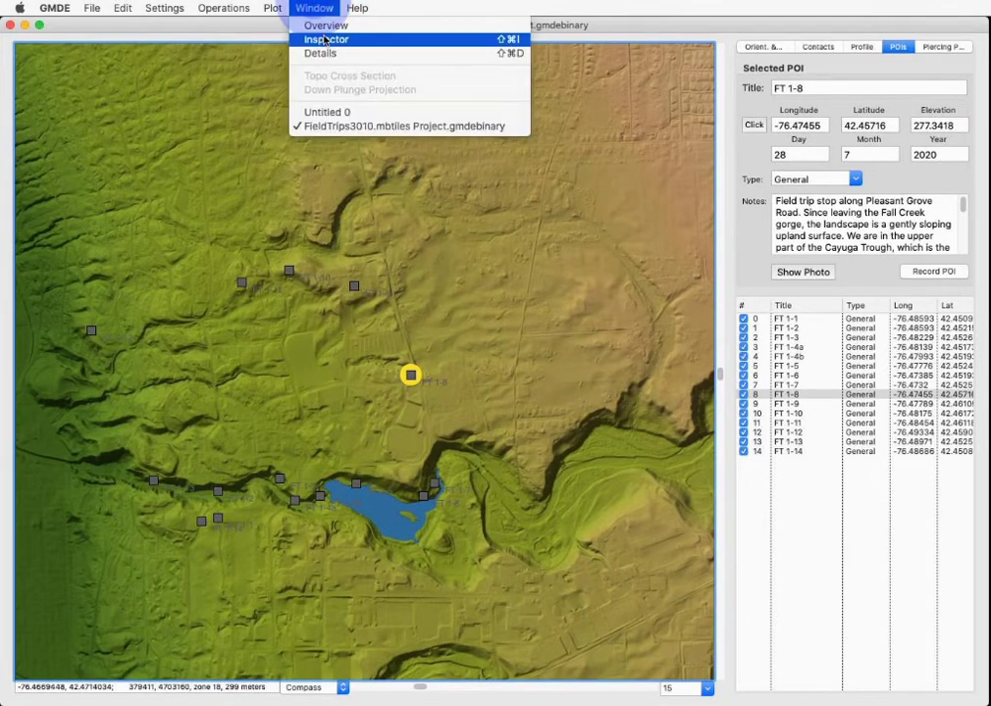
{"action": "left_click", "coordinate": [325, 39]}
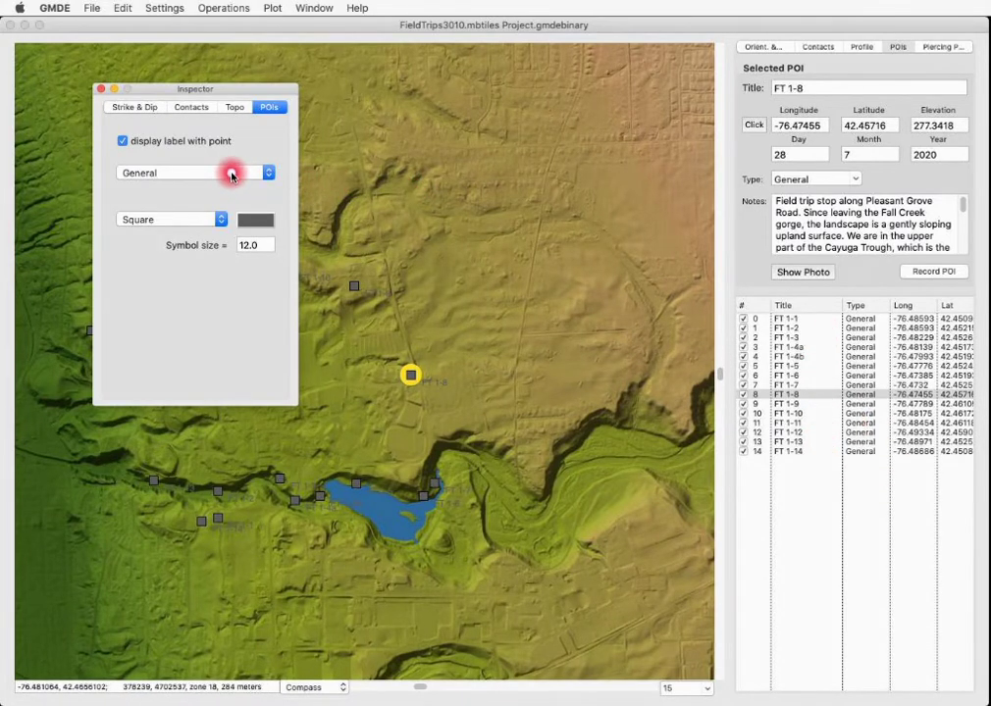
{"action": "left_click", "coordinate": [259, 221]}
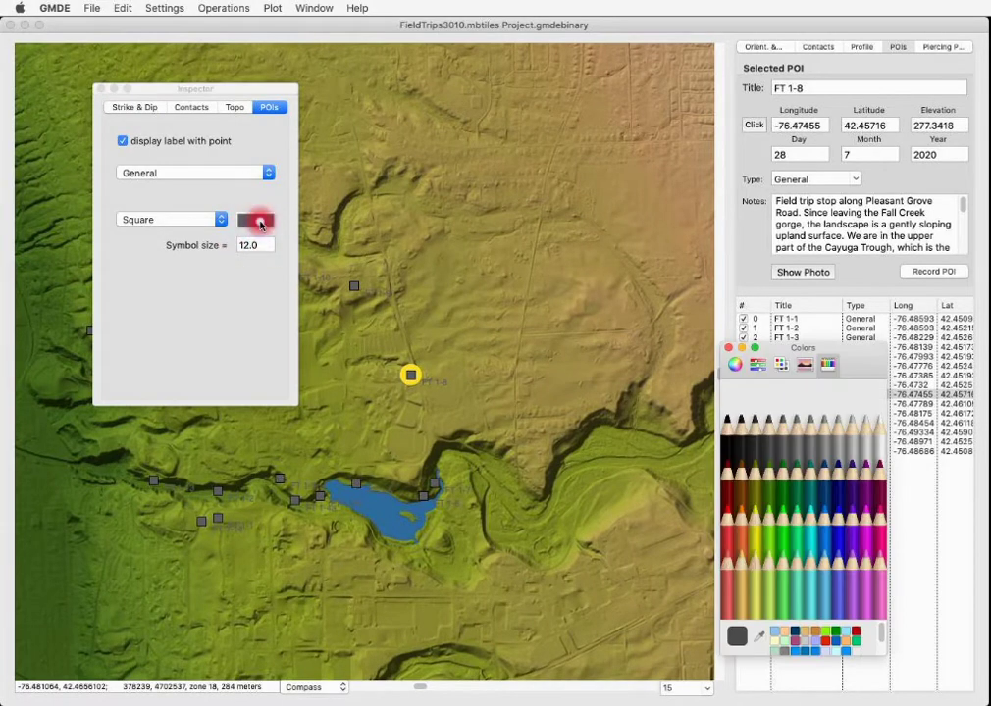
{"action": "left_click", "coordinate": [758, 523]}
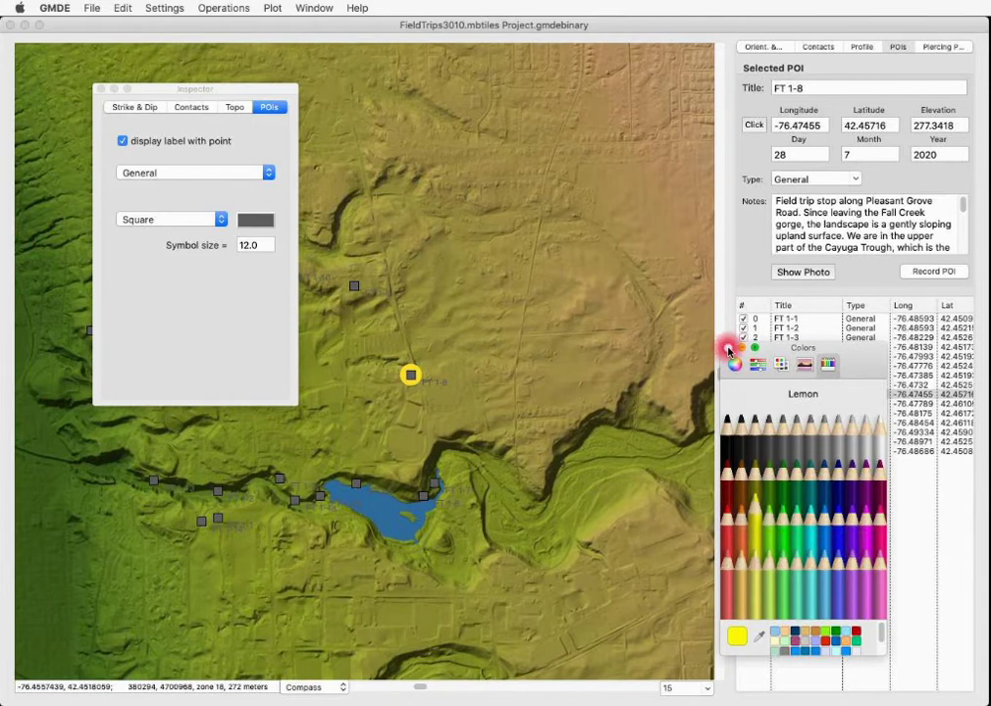
{"action": "left_click", "coordinate": [728, 349]}
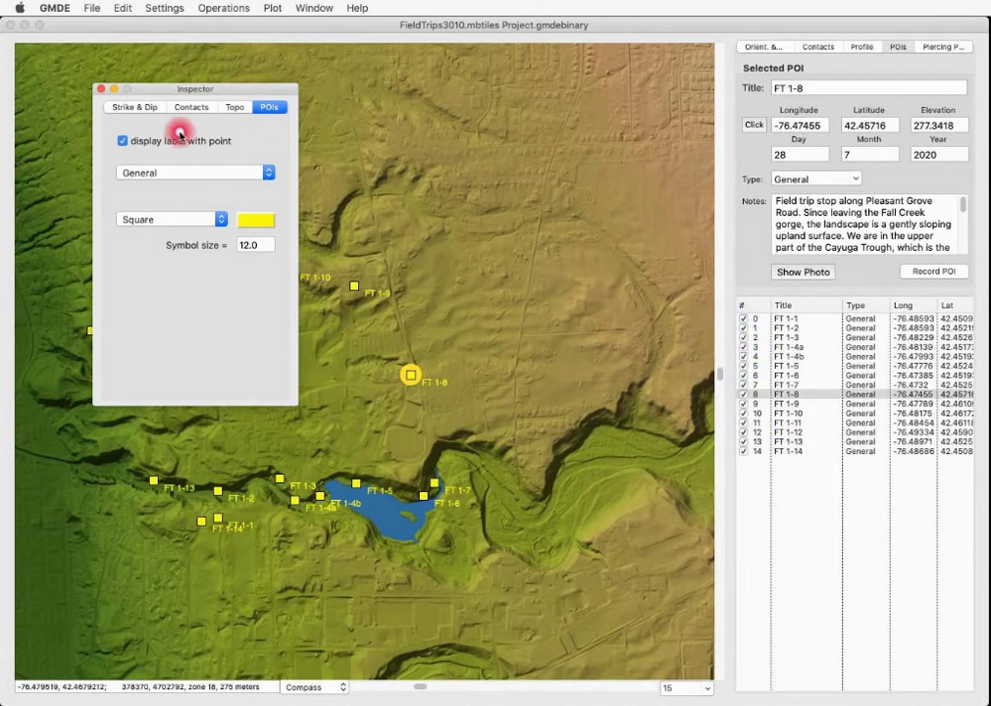
{"action": "left_click", "coordinate": [100, 93]}
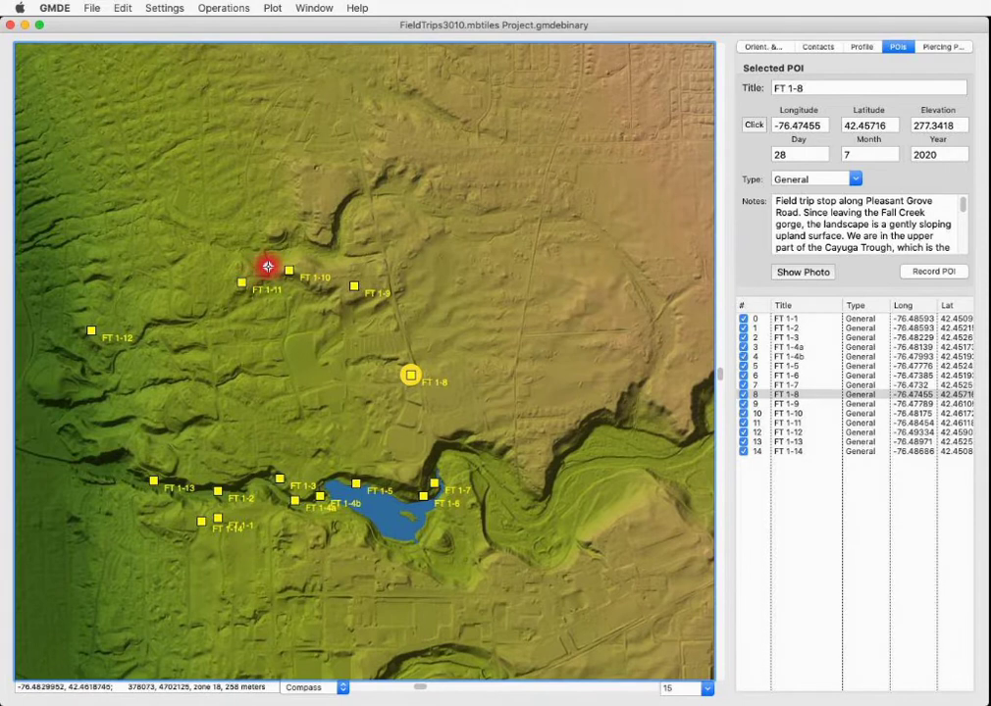
Enlarge the map to zoom level 17 around points FT 1-10 and FT 1-11.
{"action": "right_click", "coordinate": [266, 265]}
{"action": "mouse_move", "coordinate": [325, 367]}
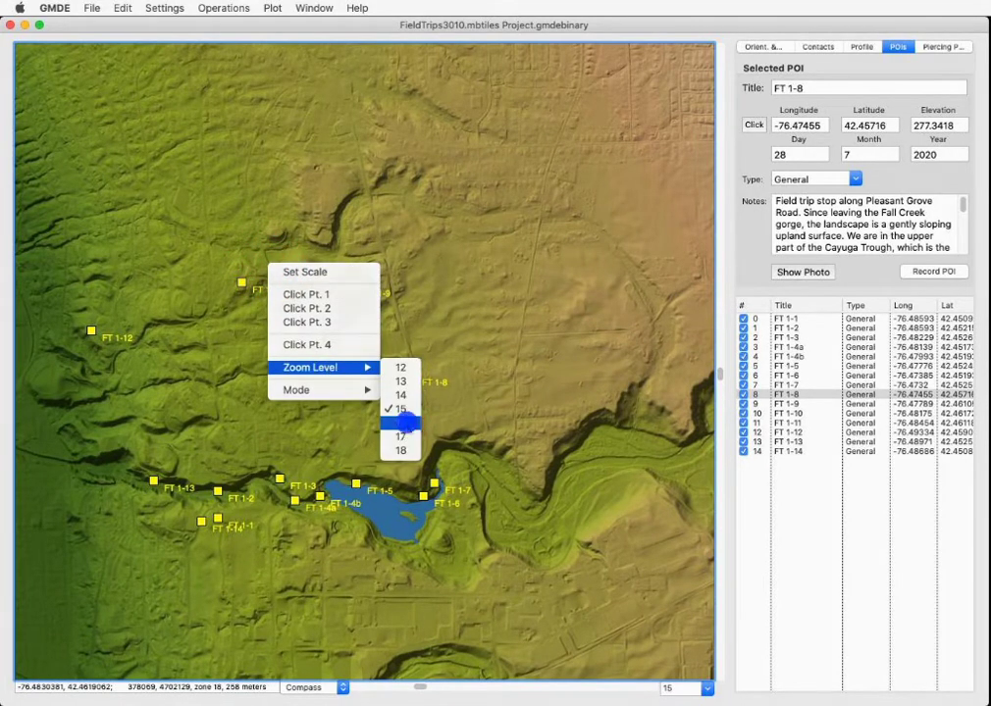
{"action": "left_click", "coordinate": [404, 422]}
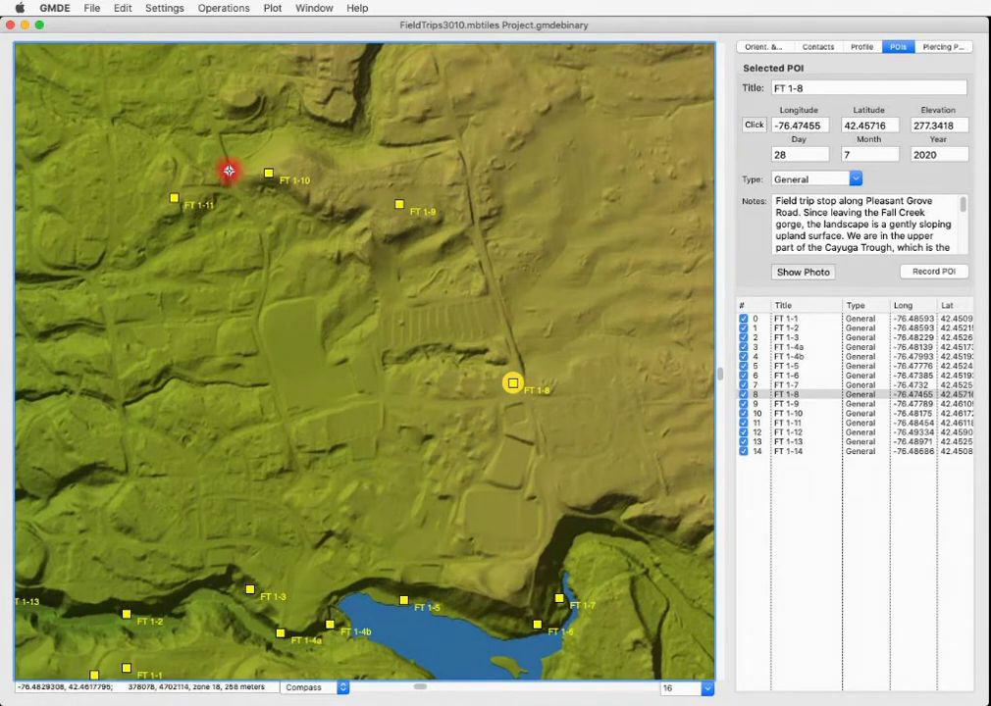
{"action": "right_click", "coordinate": [228, 171]}
{"action": "mouse_move", "coordinate": [324, 268]}
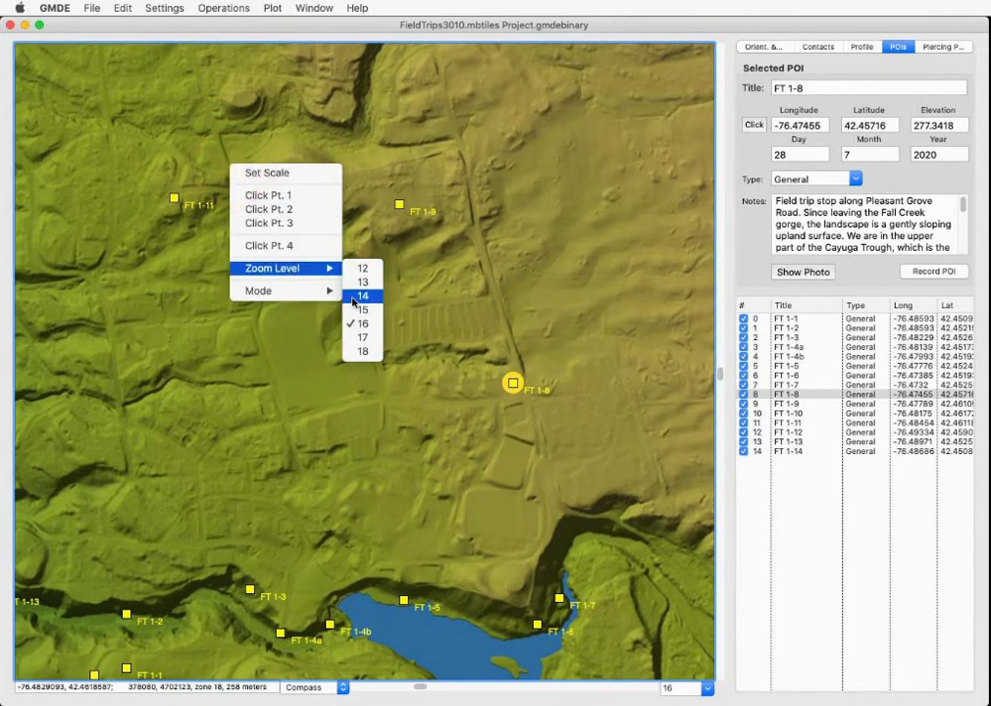
{"action": "left_click", "coordinate": [361, 338]}
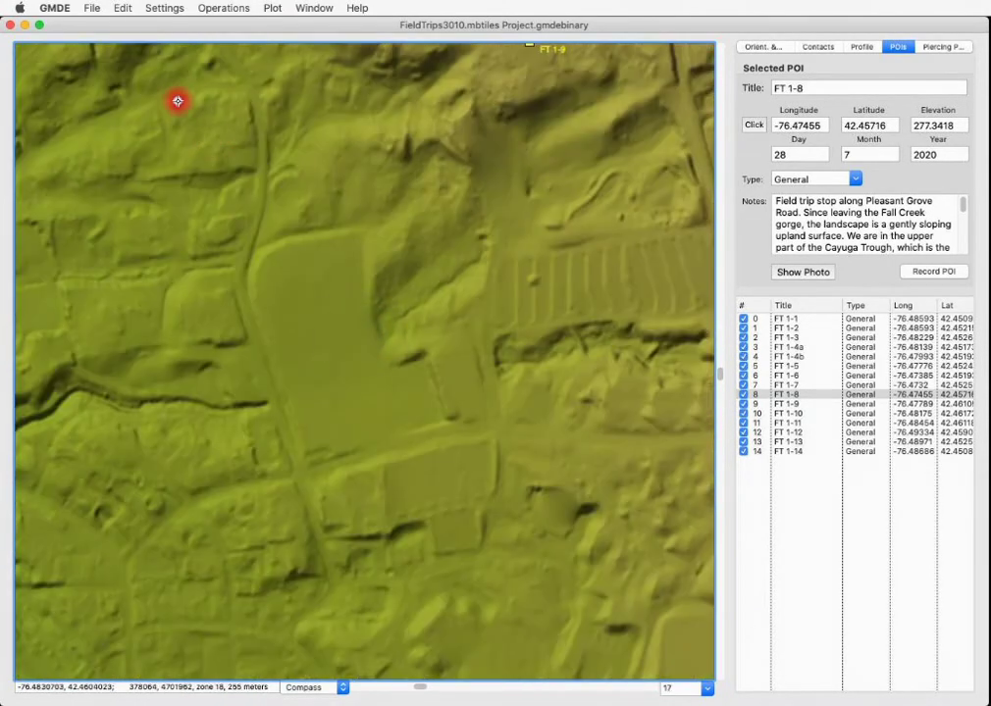
{"action": "scroll", "coordinate": [177, 101], "scroll_direction": "down", "scroll_amount": 10}
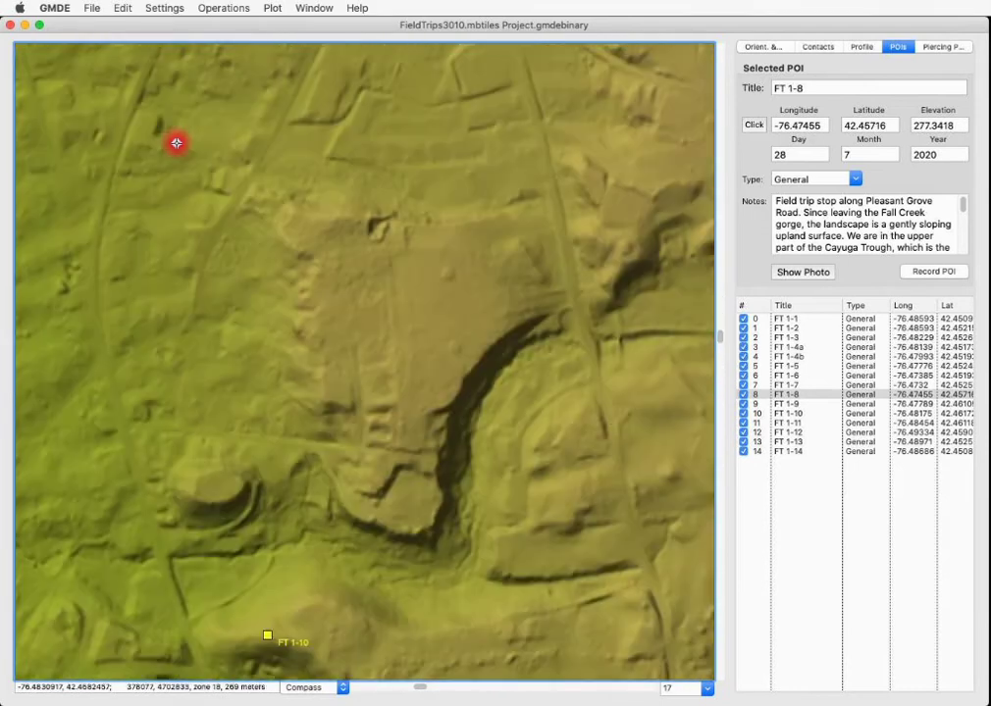
{"action": "scroll", "coordinate": [177, 142], "scroll_direction": "down", "scroll_amount": 5}
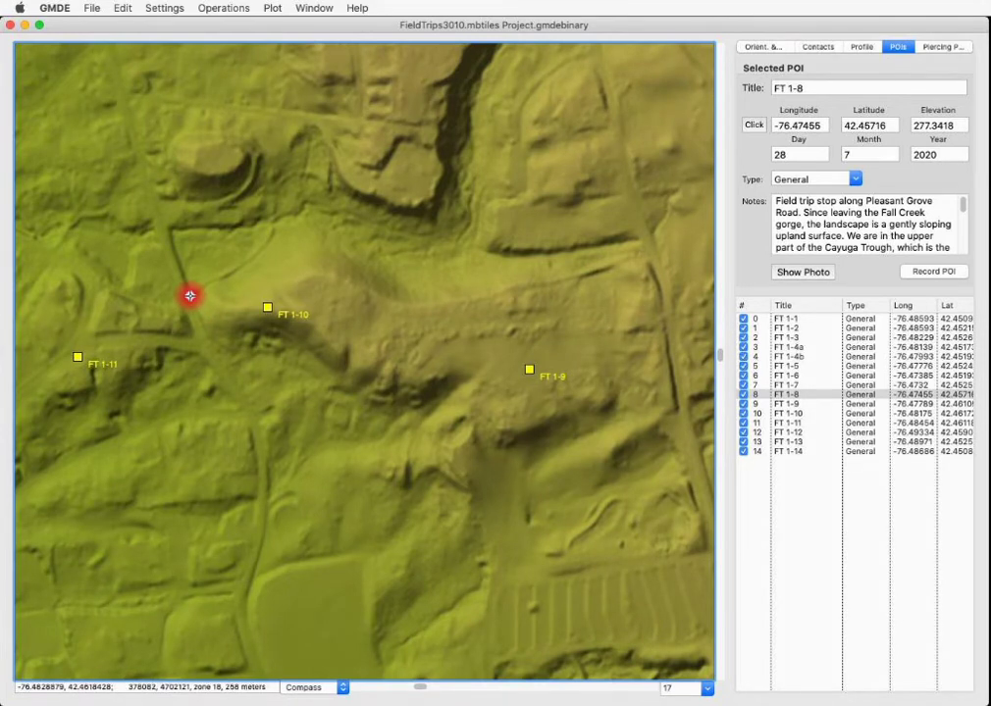
Define a new POI on the road just west of FT 1-10, titled "Beautiful path in woods", with type Photograph.
{"action": "left_click", "coordinate": [392, 248]}
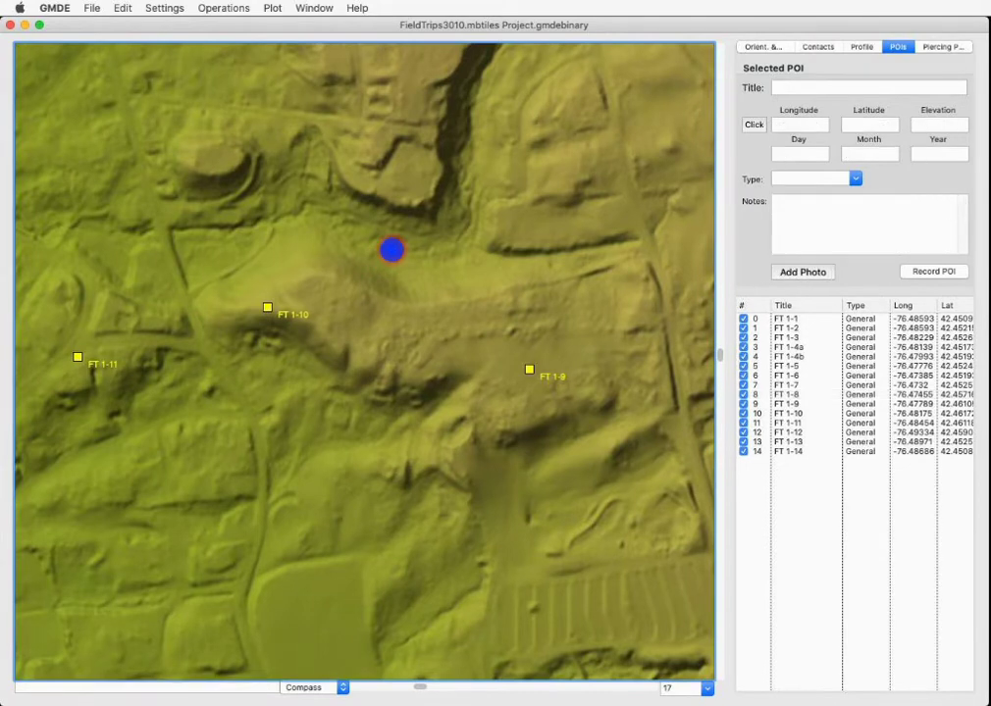
{"action": "left_click", "coordinate": [751, 123]}
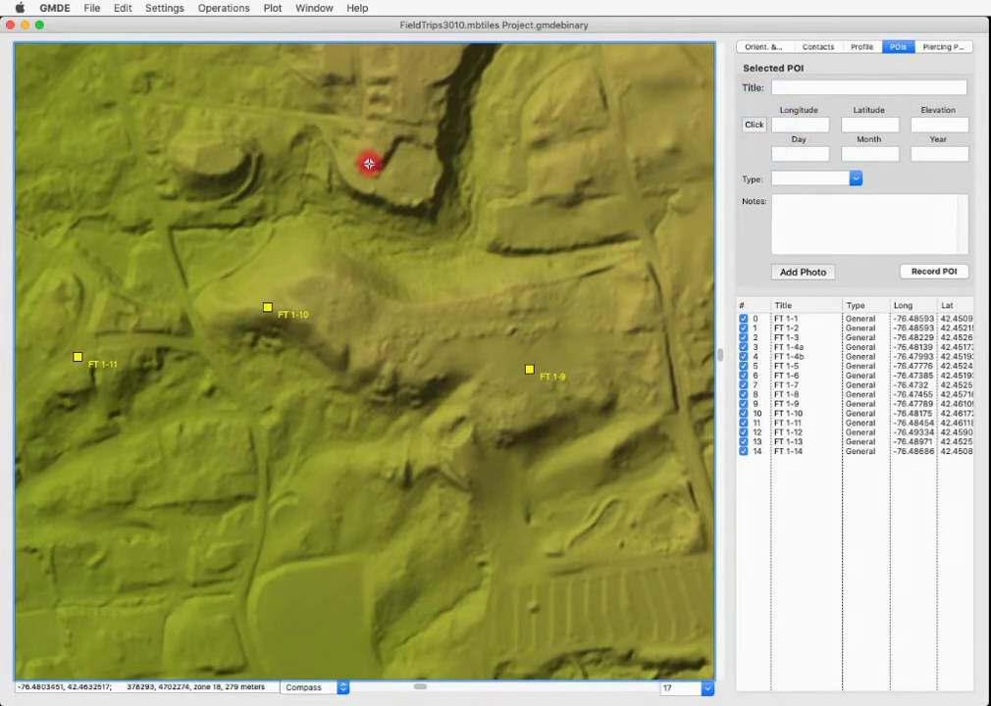
{"action": "left_click", "coordinate": [190, 293]}
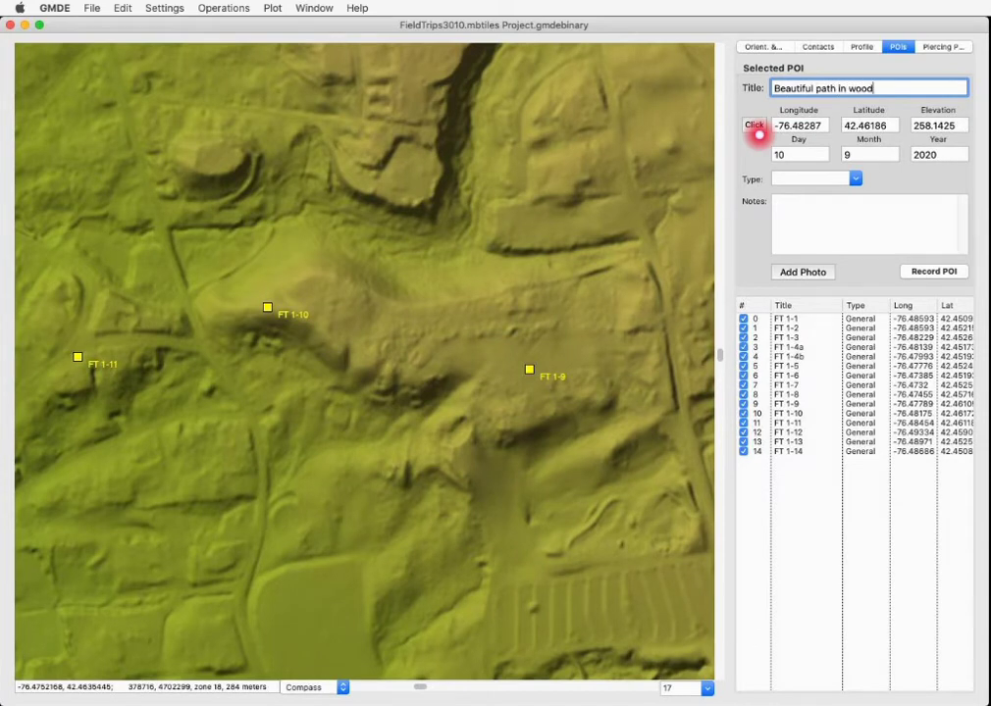
{"action": "left_click", "coordinate": [860, 180]}
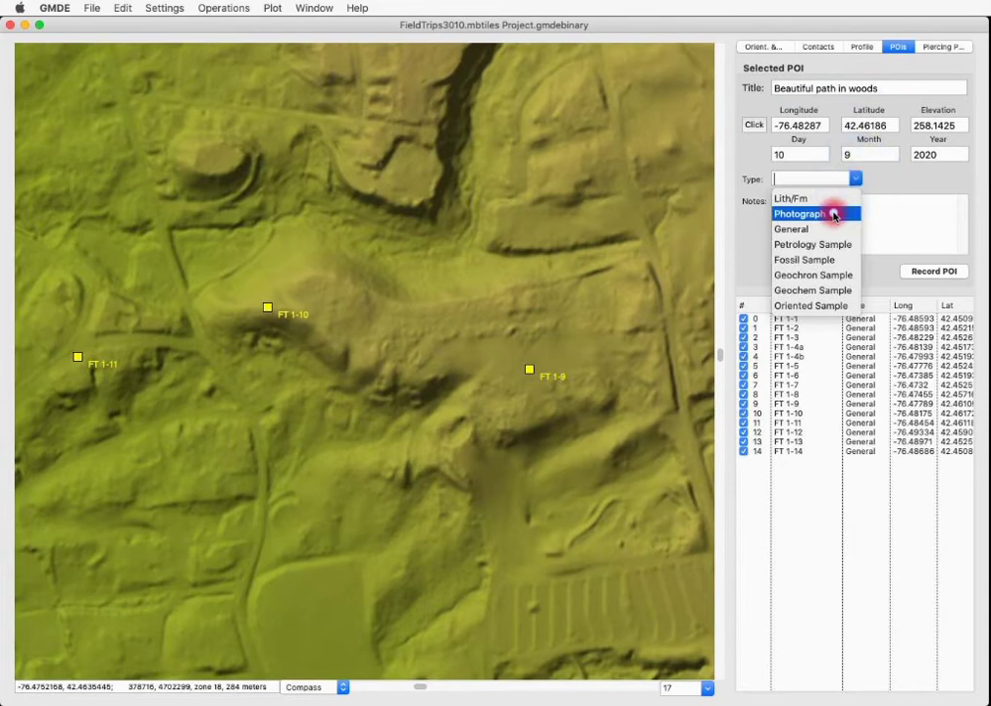
{"action": "left_click", "coordinate": [833, 212]}
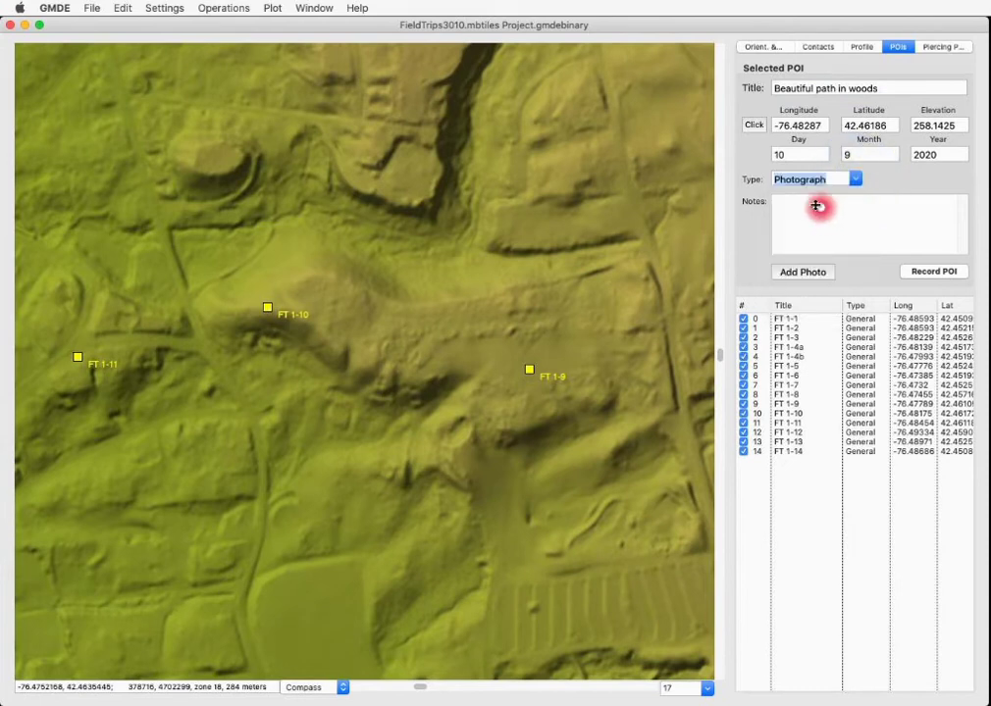
Attach the JPEG image from the Canvas Lab 1 materials folder to the "Beautiful path in woods" POI and record the POI.
{"action": "left_click", "coordinate": [802, 273]}
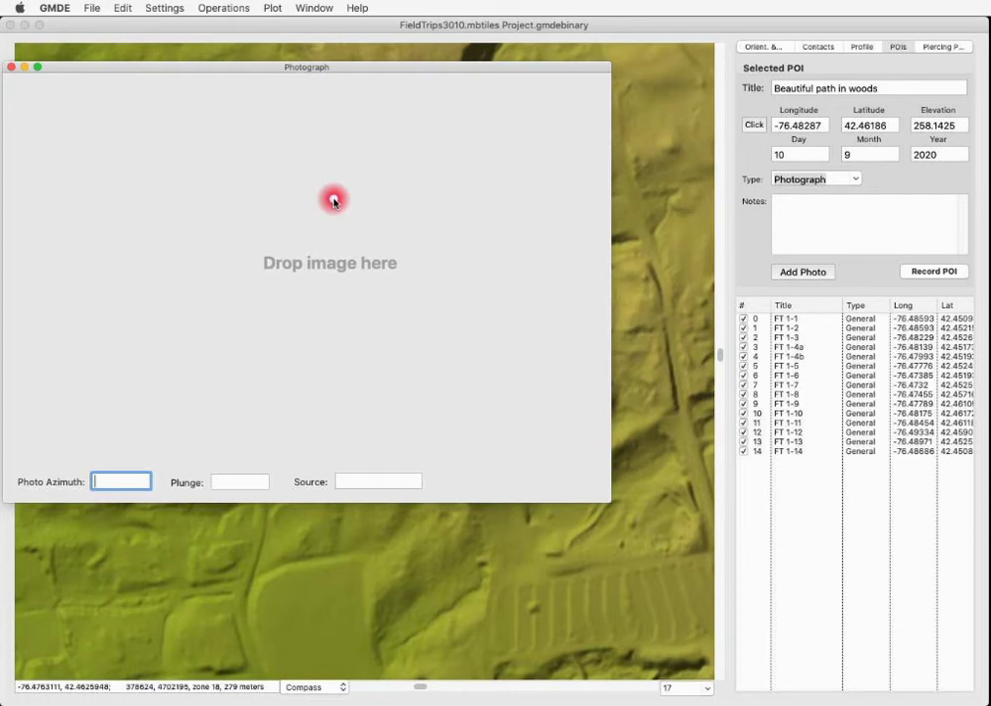
{"action": "key", "text": "super+Tab"}
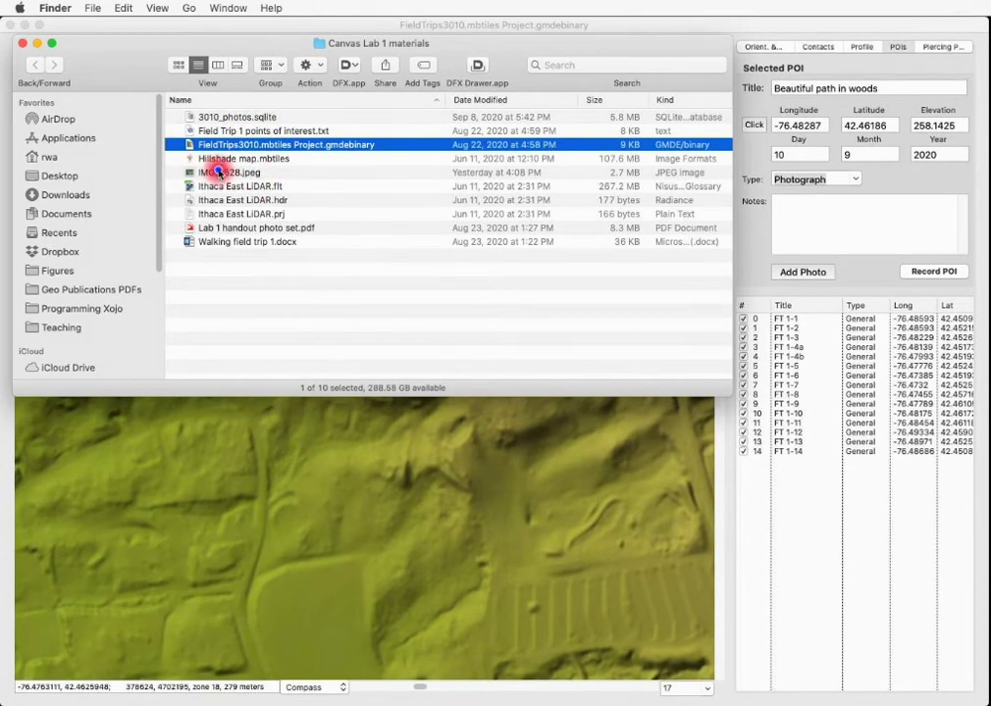
{"action": "left_click_drag", "start_coordinate": [218, 173], "coordinate": [272, 255]}
{"action": "key", "text": "super+Tab"}
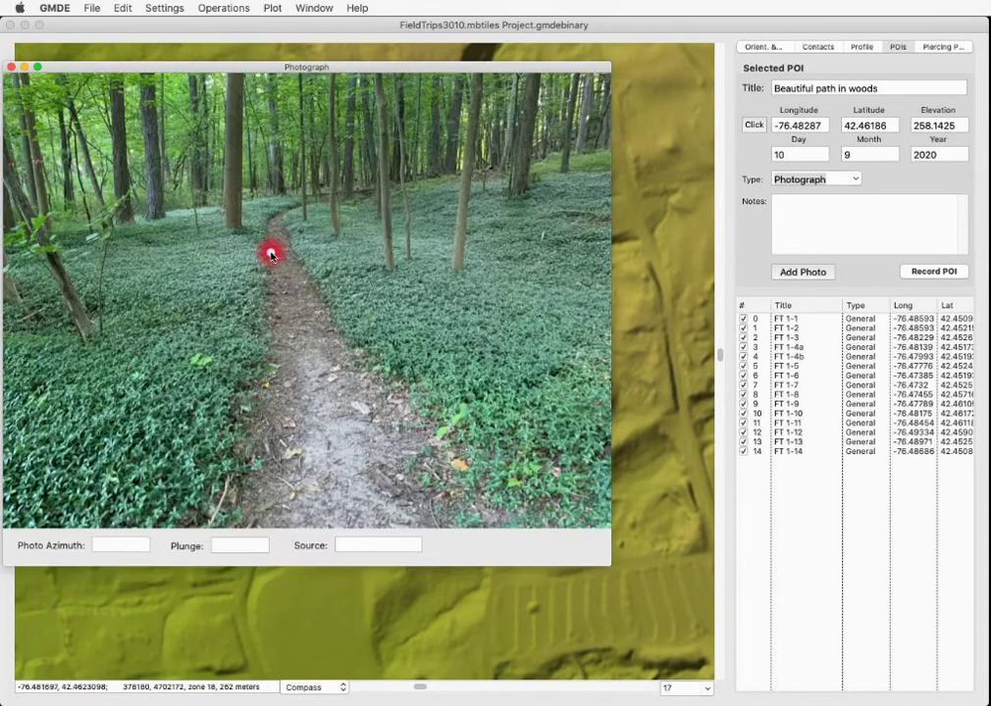
{"action": "left_click", "coordinate": [10, 67]}
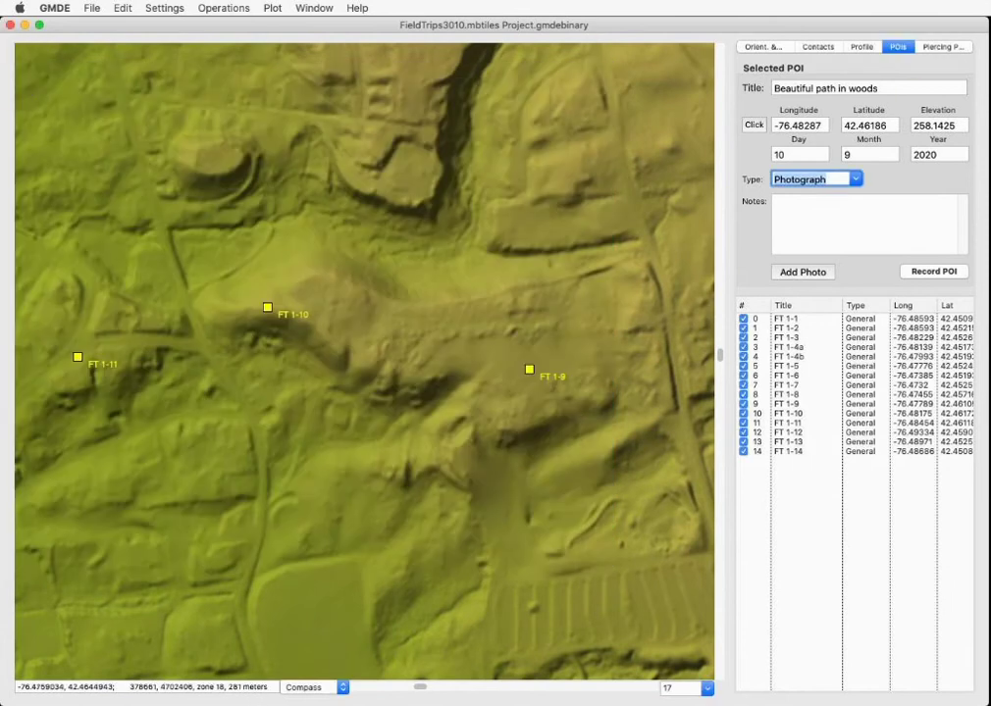
{"action": "left_click", "coordinate": [935, 275]}
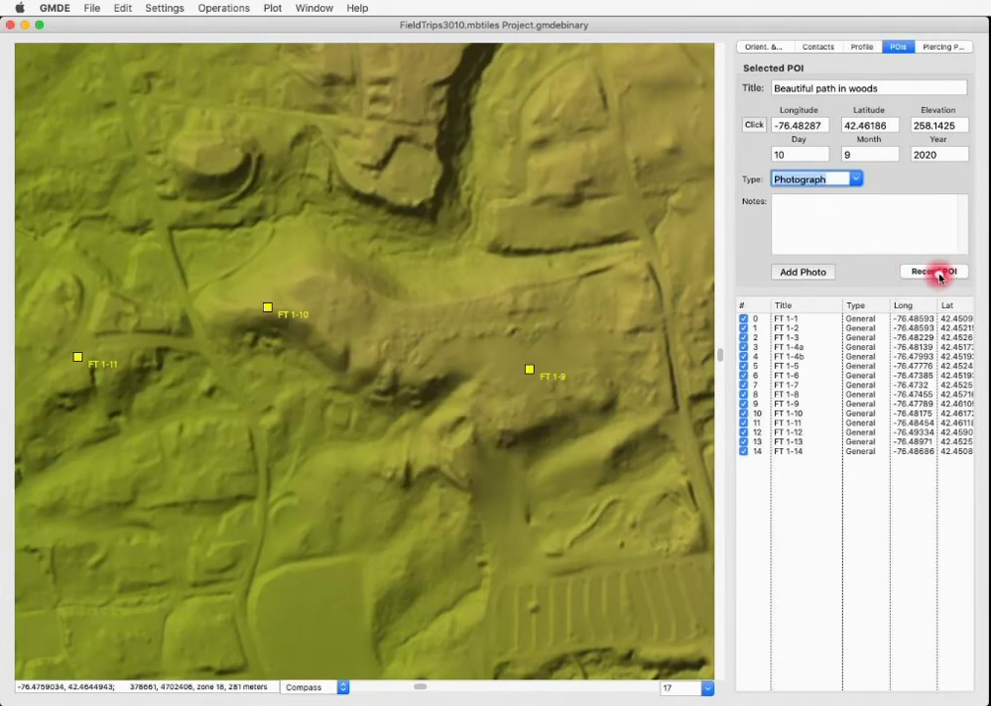
{"action": "left_click", "coordinate": [939, 274]}
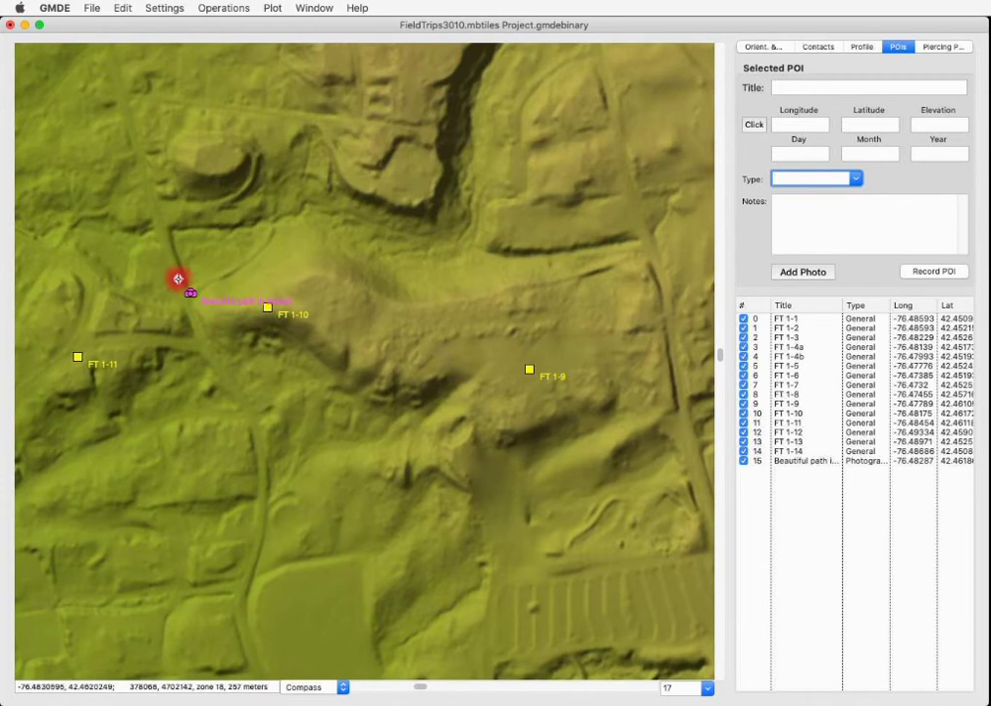
Select the "Beautiful path in woods" point on the map and view its attached photo.
{"action": "scroll", "coordinate": [263, 452], "scroll_direction": "up", "scroll_amount": 5}
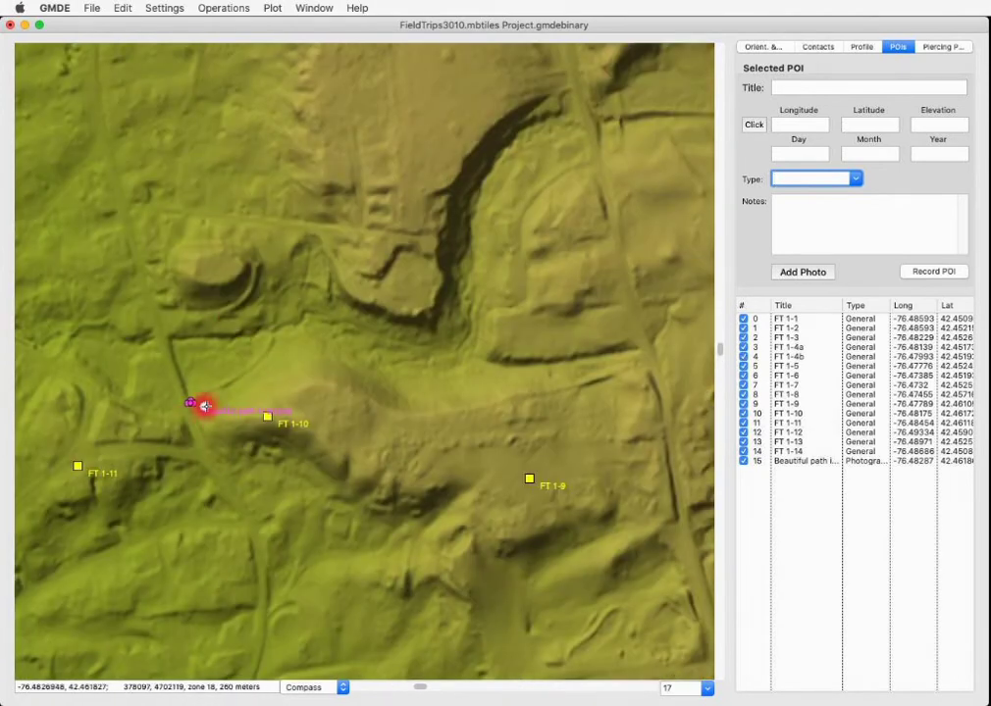
{"action": "left_click", "coordinate": [193, 404]}
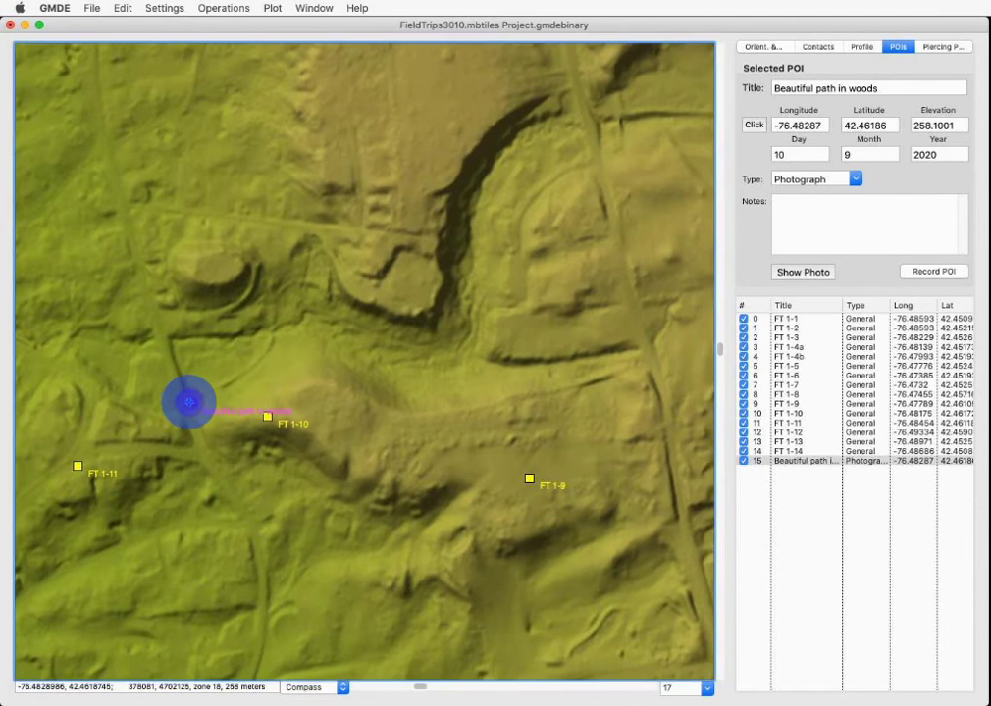
{"action": "left_click", "coordinate": [813, 275]}
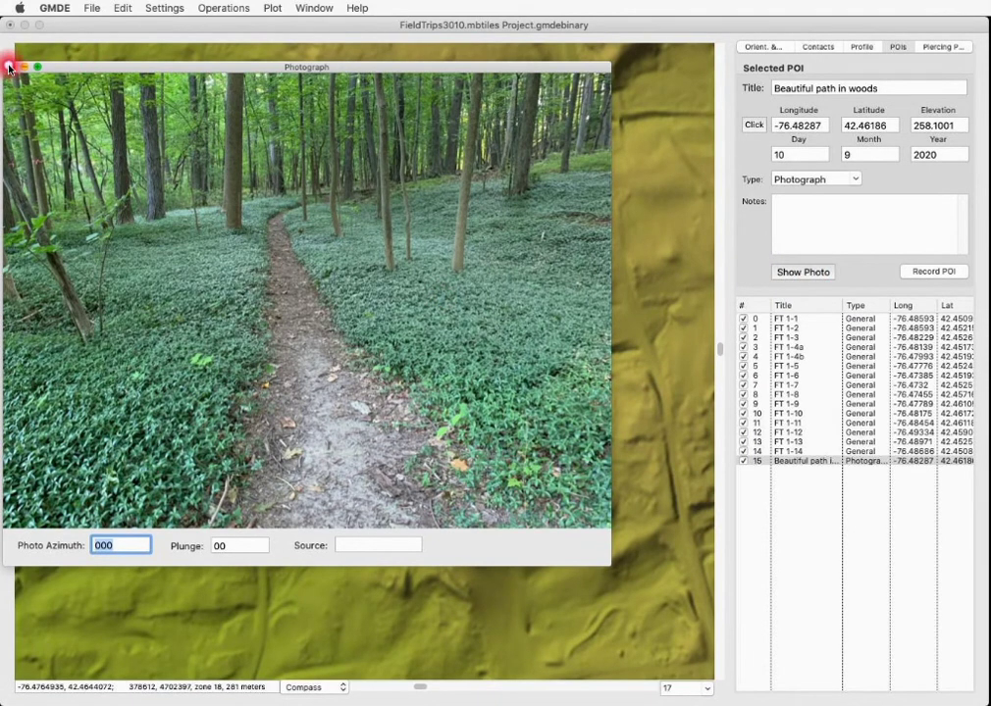
{"action": "left_click", "coordinate": [8, 66]}
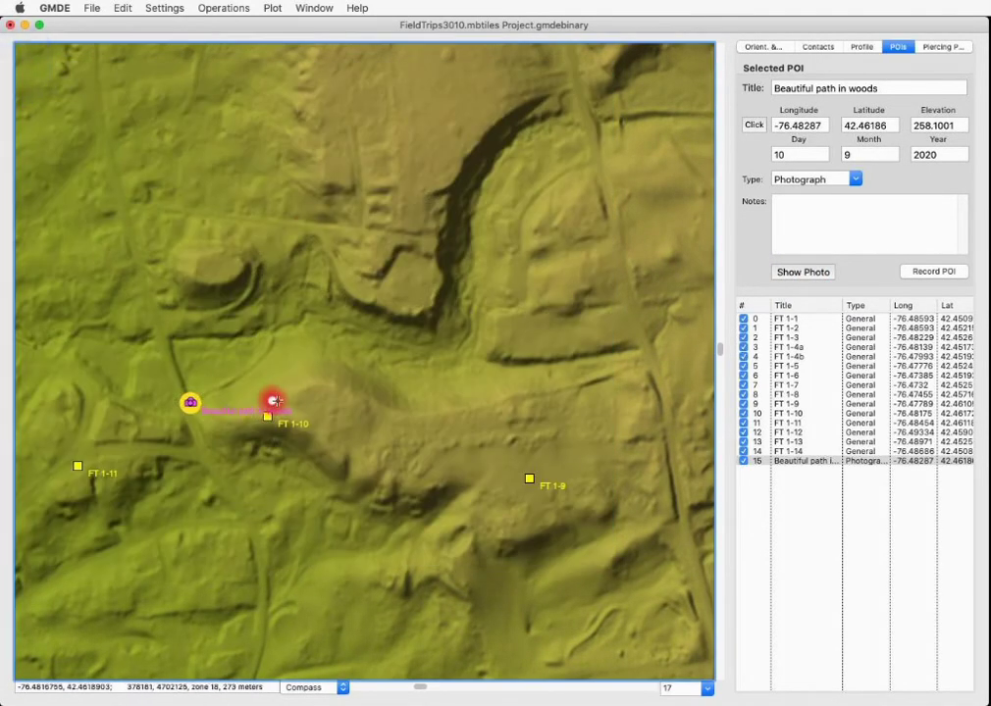
Start digitizing a new contact and trace the flat delta surface's northern edge from near the eastern road west to just past FT 1-10.
{"action": "scroll", "coordinate": [331, 410], "scroll_direction": "down", "scroll_amount": 10}
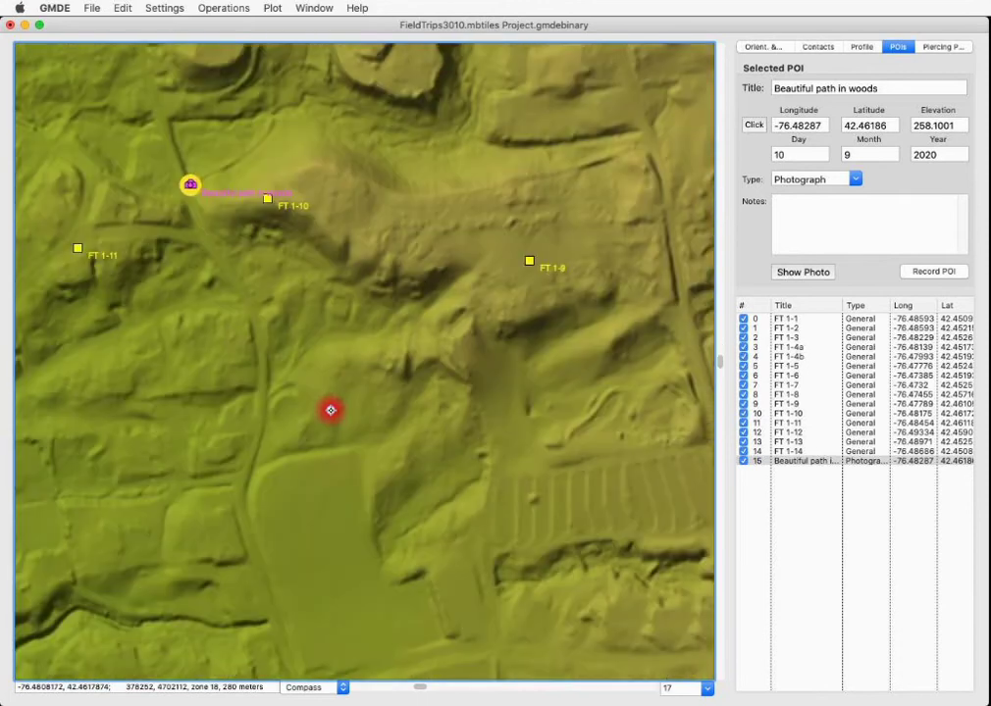
{"action": "scroll", "coordinate": [331, 410], "scroll_direction": "up", "scroll_amount": 5}
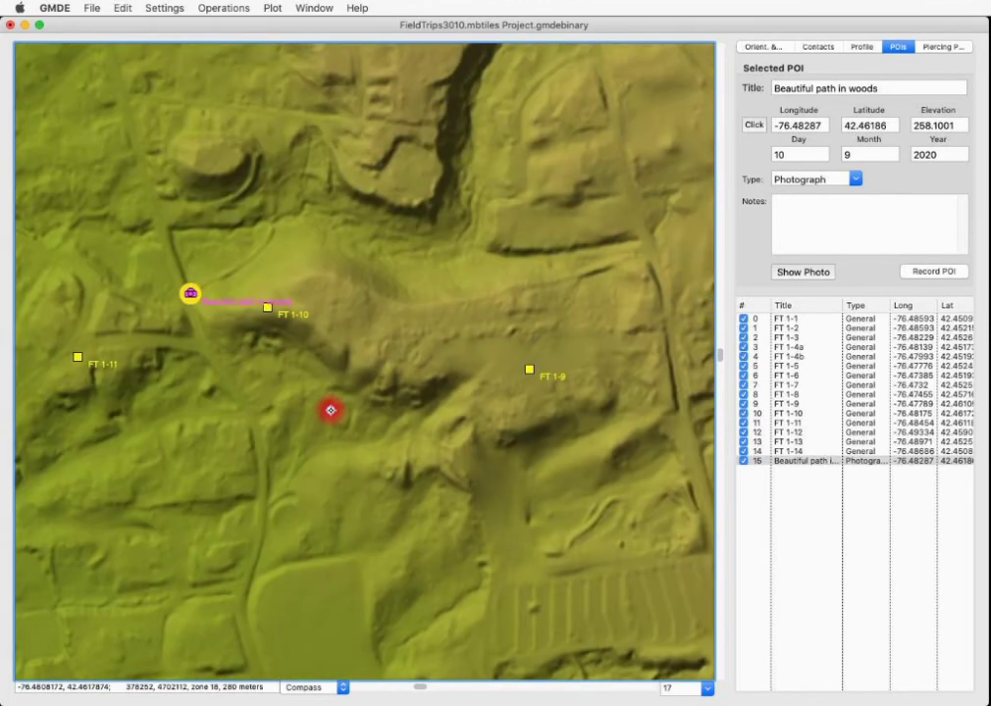
{"action": "left_click", "coordinate": [223, 7]}
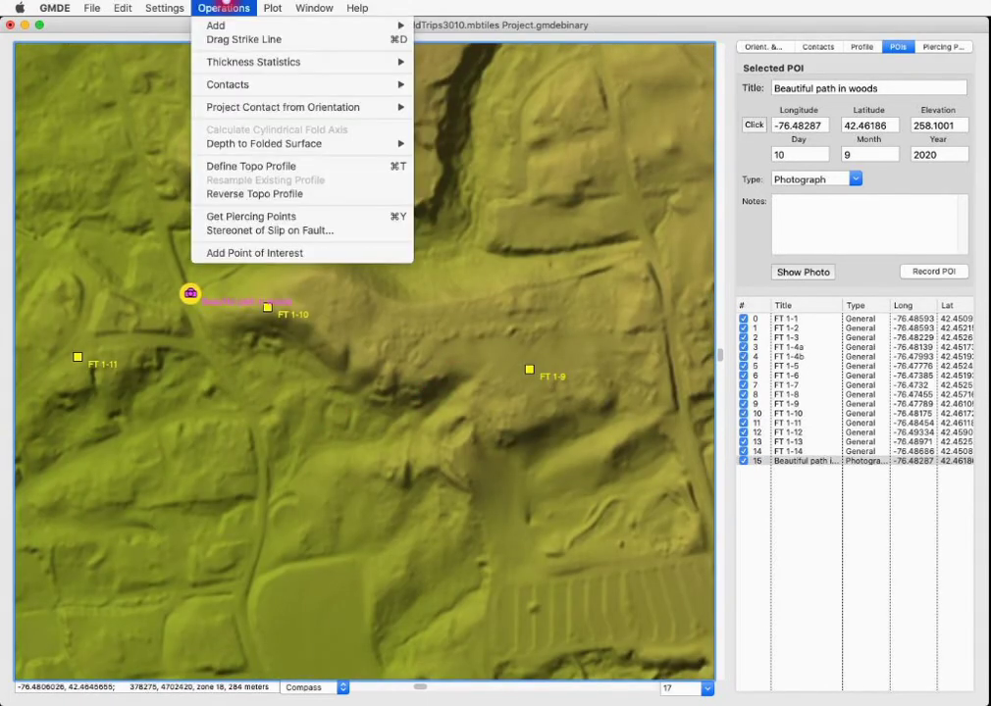
{"action": "mouse_move", "coordinate": [246, 84]}
{"action": "left_click", "coordinate": [454, 85]}
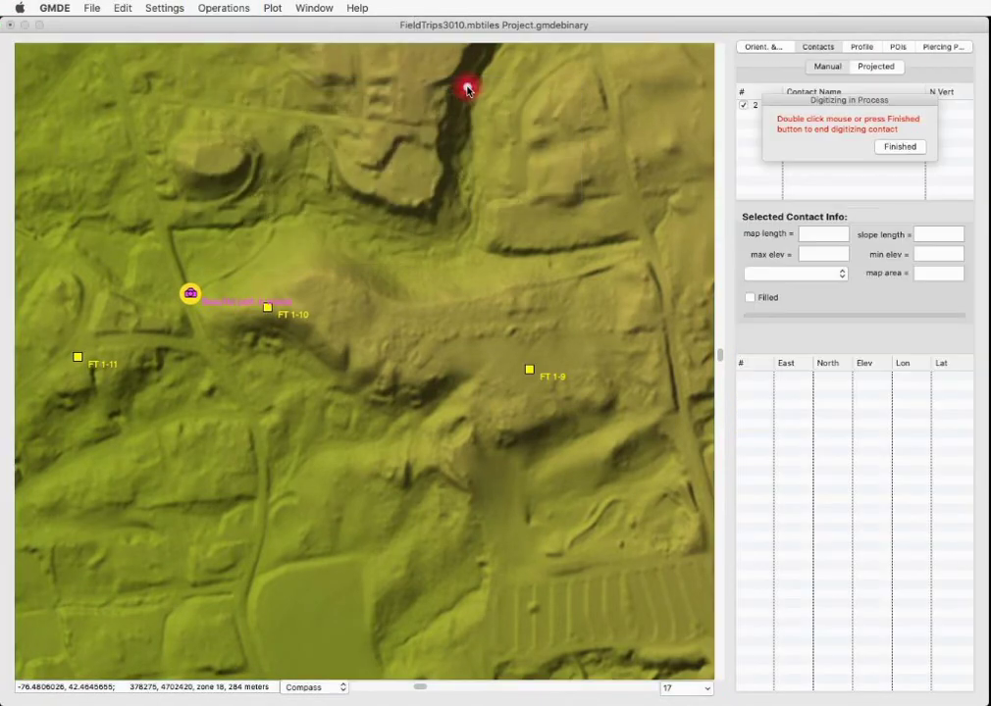
{"action": "left_click", "coordinate": [609, 268]}
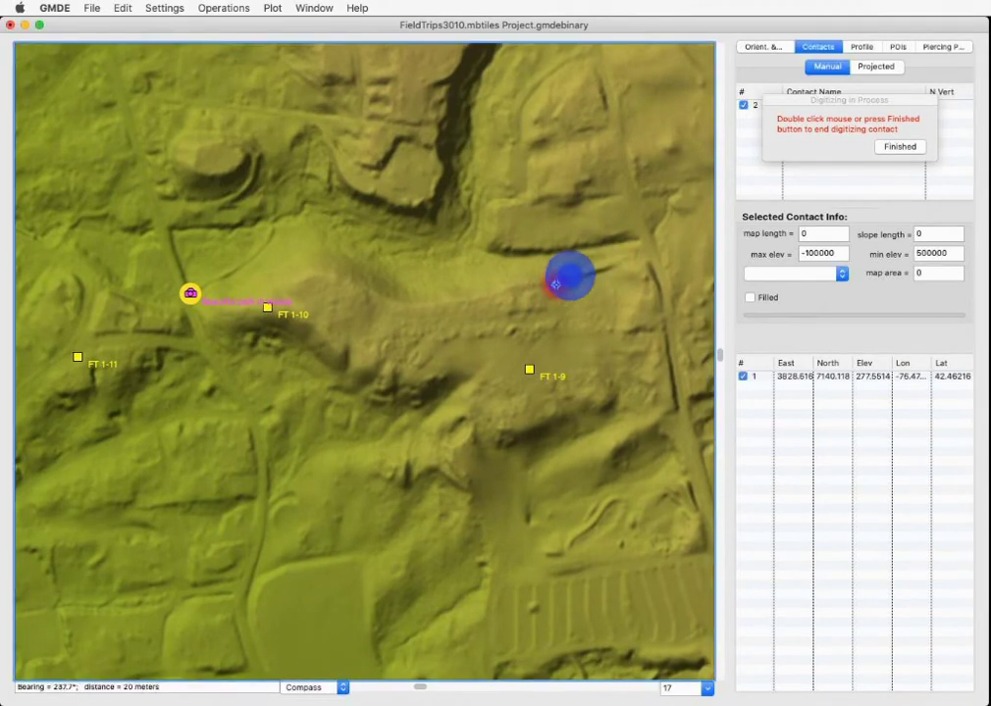
{"action": "left_click", "coordinate": [541, 282]}
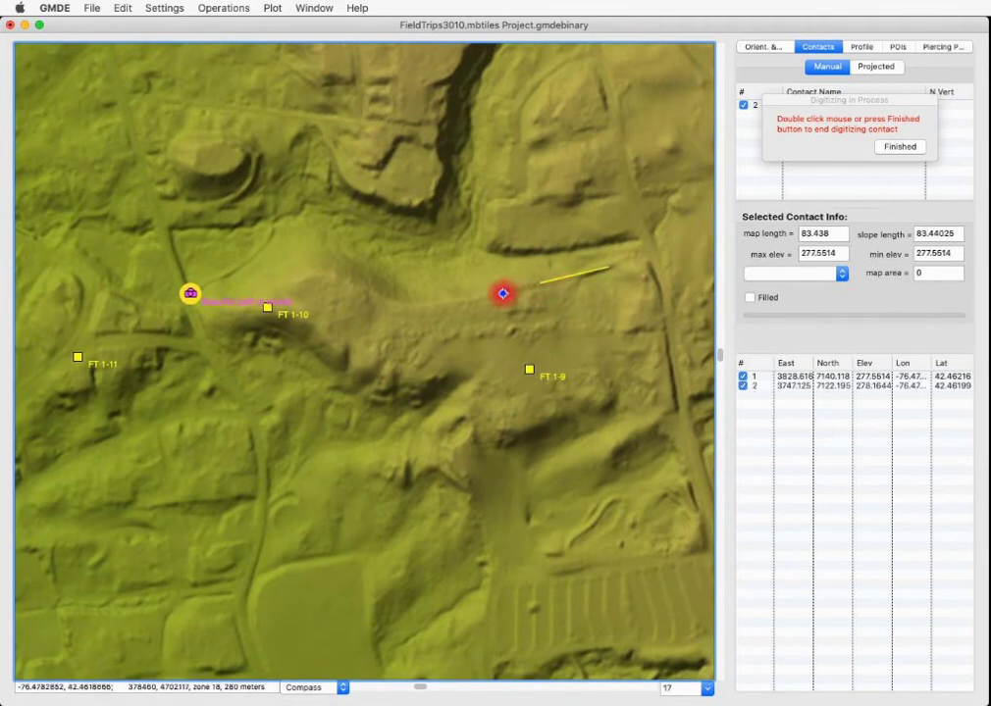
{"action": "left_click", "coordinate": [503, 293]}
{"action": "left_click", "coordinate": [449, 300]}
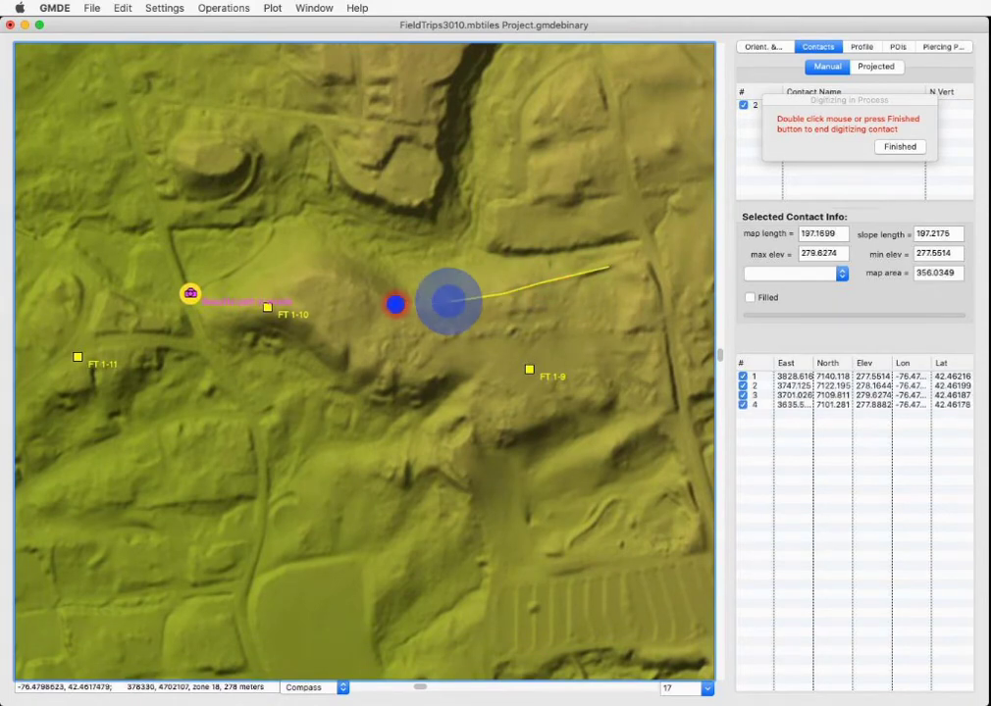
{"action": "left_click", "coordinate": [394, 303]}
{"action": "left_click", "coordinate": [377, 291]}
{"action": "left_click", "coordinate": [342, 280]}
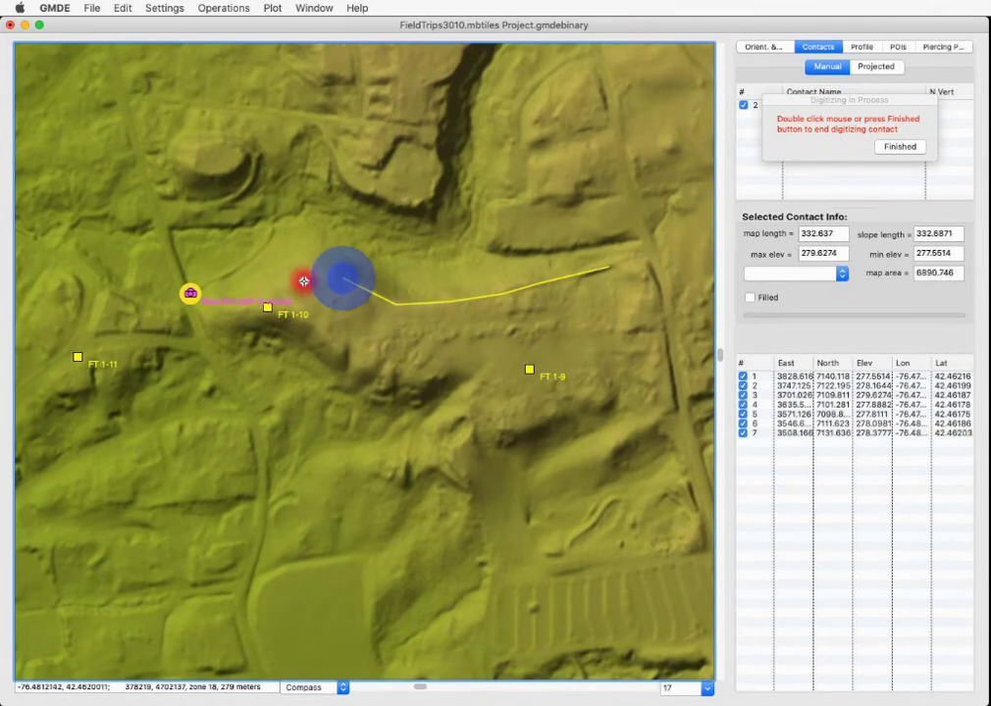
{"action": "left_click", "coordinate": [299, 280]}
{"action": "left_click", "coordinate": [268, 290]}
{"action": "left_click", "coordinate": [250, 312]}
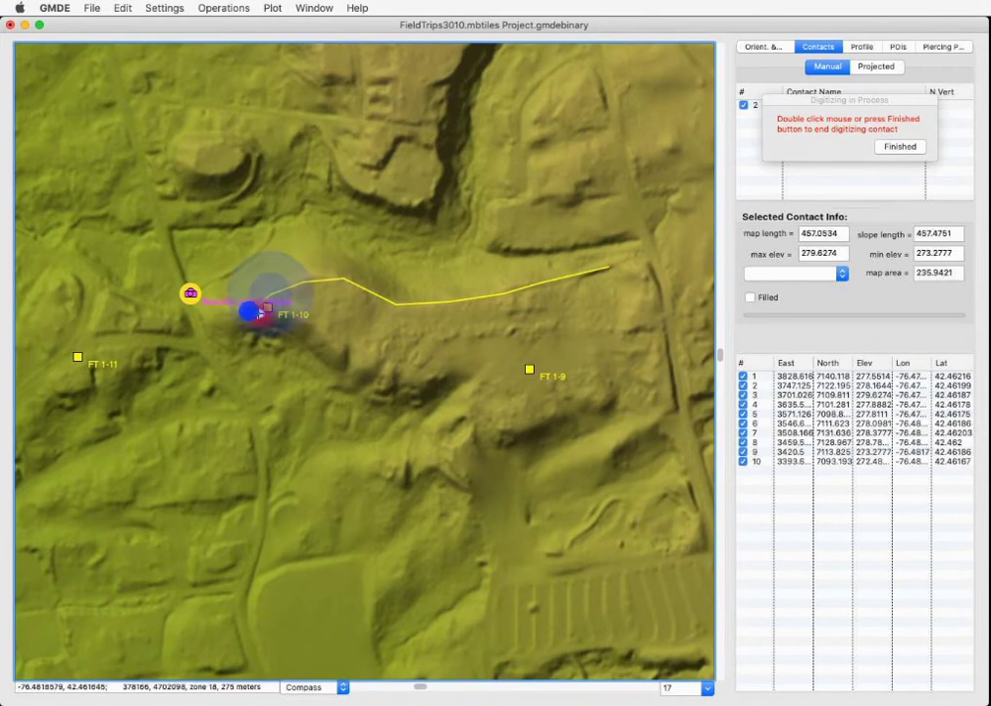
Trace the delta surface's southern edge from FT 1-10 back east, passing south of FT 1-9, to the eastern road.
{"action": "left_click", "coordinate": [283, 314]}
{"action": "left_click", "coordinate": [320, 331]}
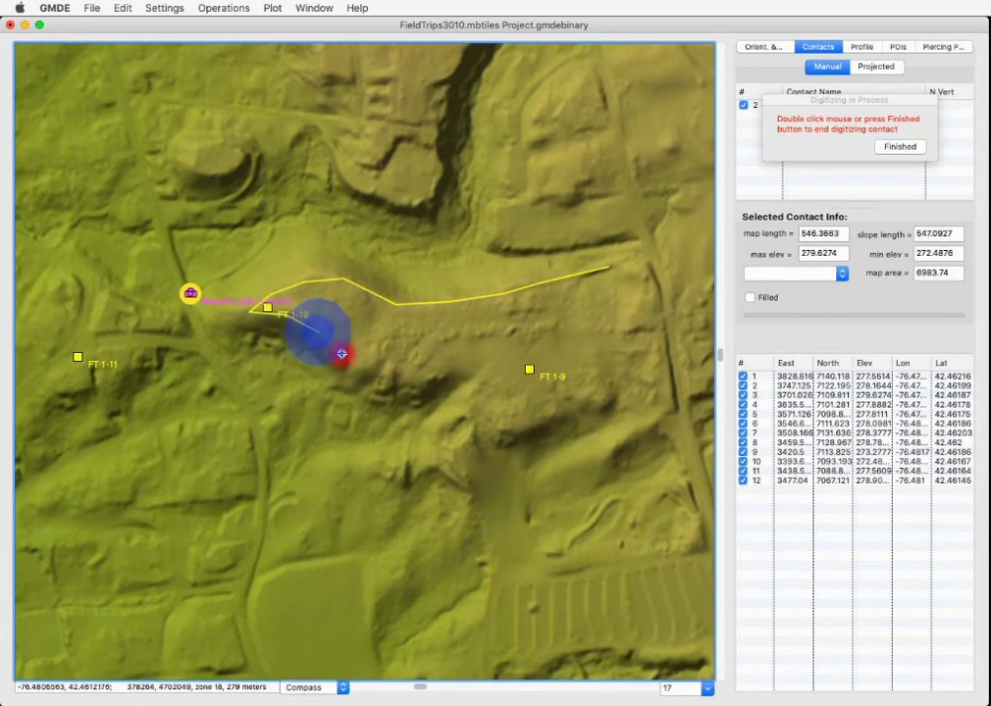
{"action": "left_click", "coordinate": [340, 354]}
{"action": "left_click", "coordinate": [399, 376]}
{"action": "left_click", "coordinate": [435, 375]}
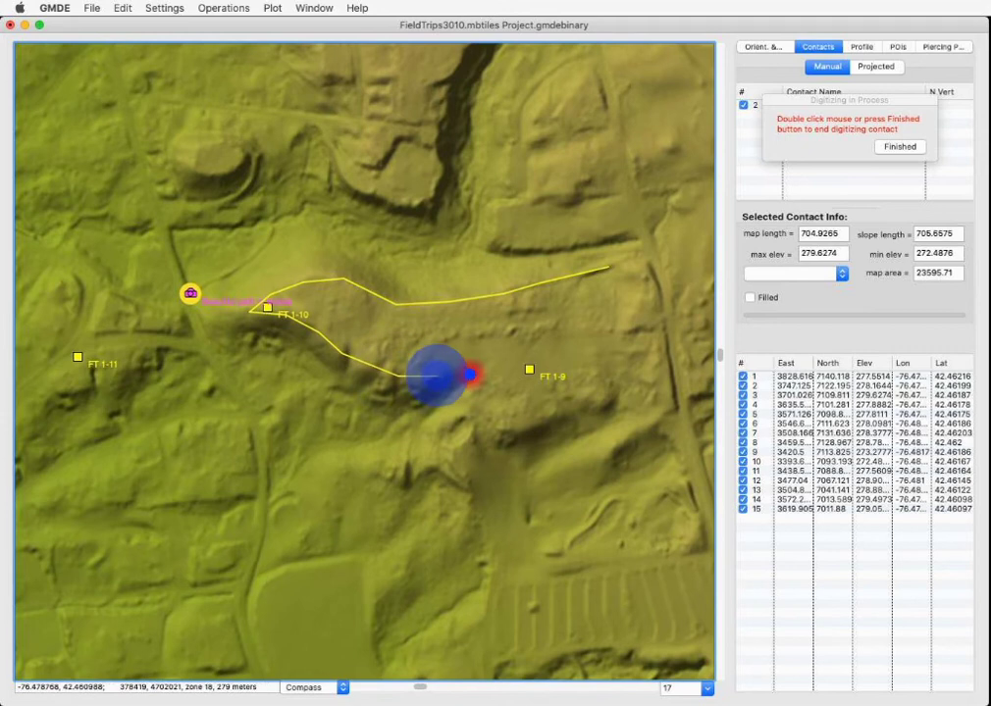
{"action": "left_click", "coordinate": [470, 375]}
{"action": "left_click", "coordinate": [462, 402]}
{"action": "left_click", "coordinate": [467, 410]}
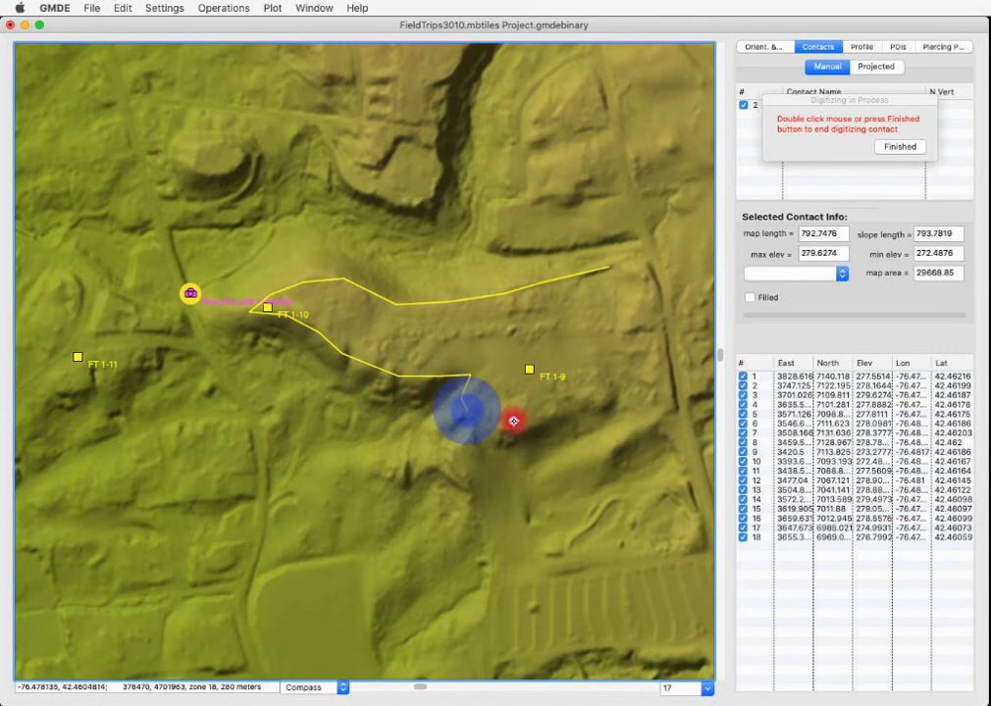
{"action": "left_click", "coordinate": [513, 420]}
{"action": "left_click", "coordinate": [580, 401]}
{"action": "left_click", "coordinate": [612, 392]}
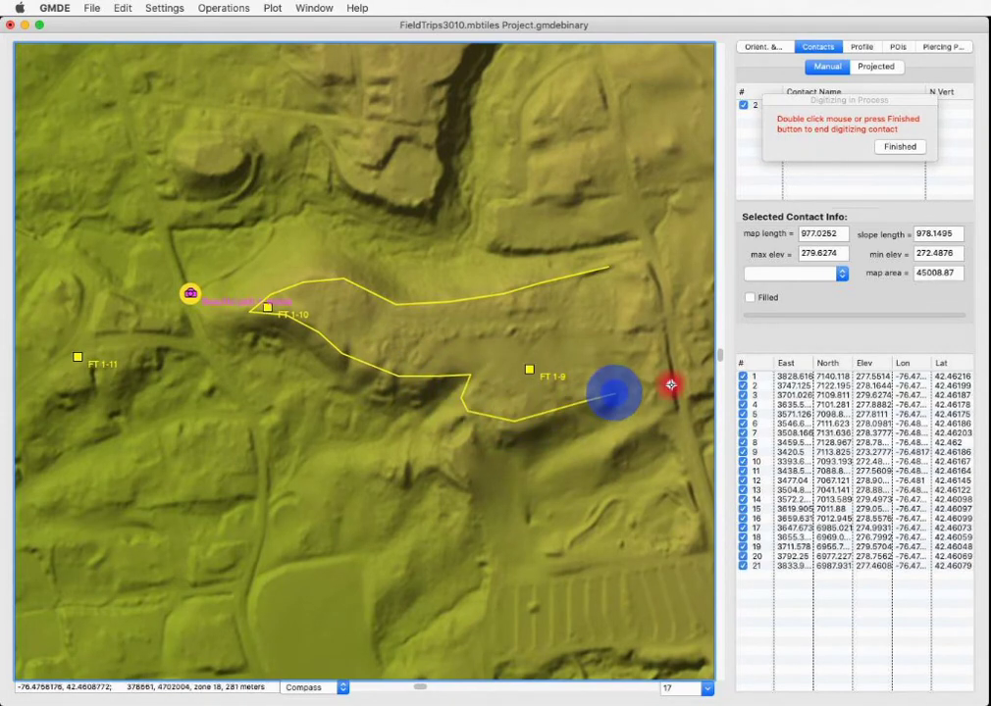
{"action": "left_click", "coordinate": [662, 381]}
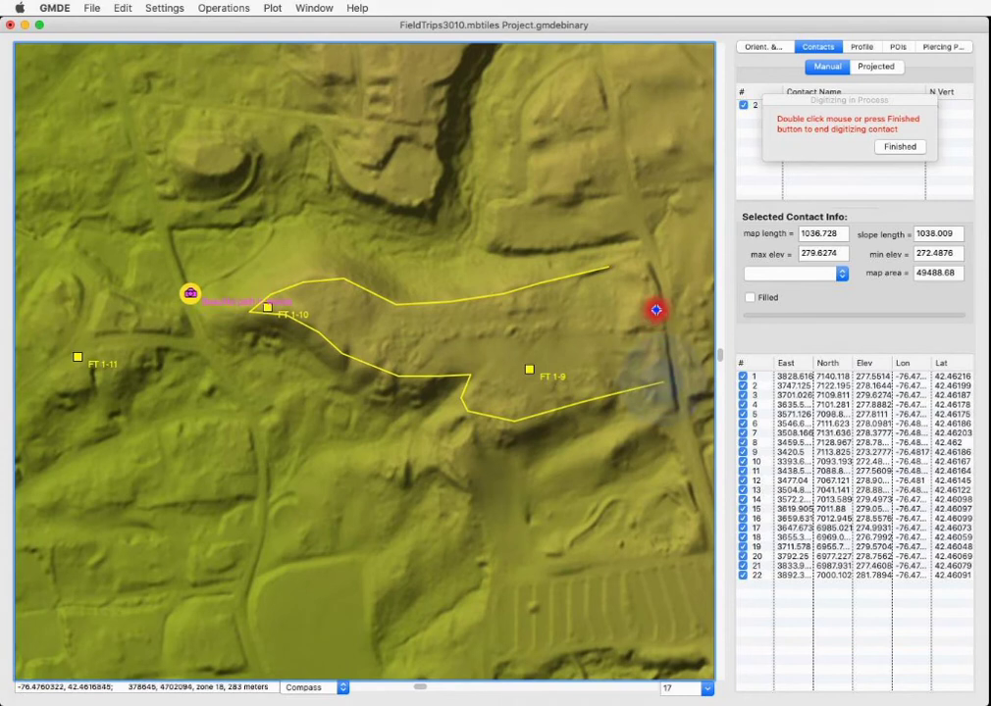
Finish the outline north along the road to its start, name it "delta surface", and close and fill the contact polygon.
{"action": "left_click", "coordinate": [654, 310]}
{"action": "left_click", "coordinate": [639, 263]}
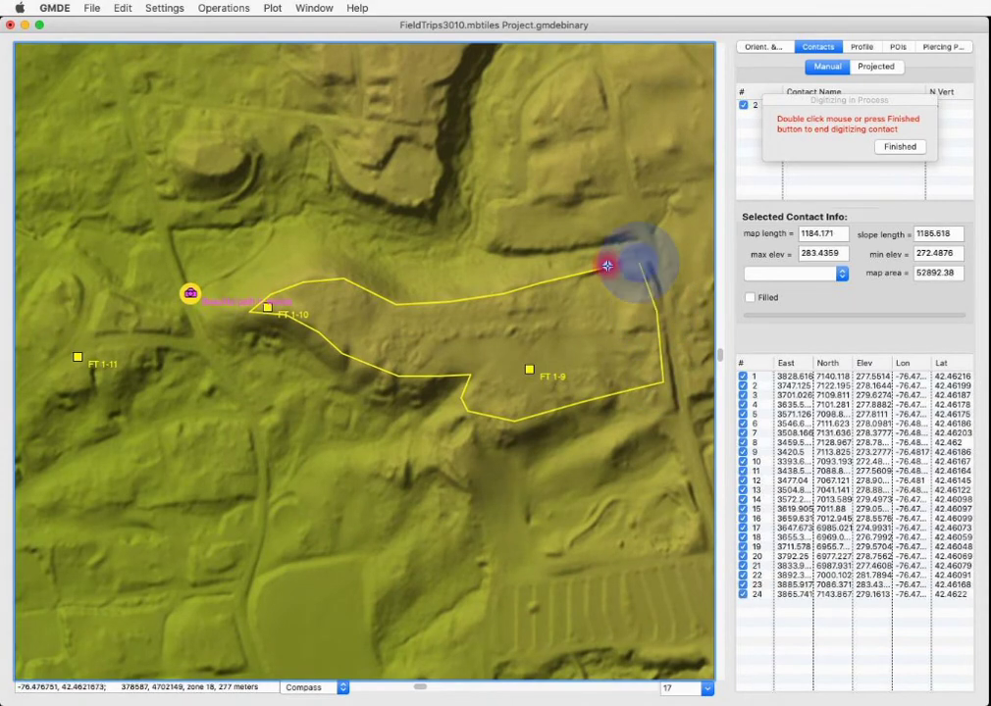
{"action": "double_click", "coordinate": [606, 265]}
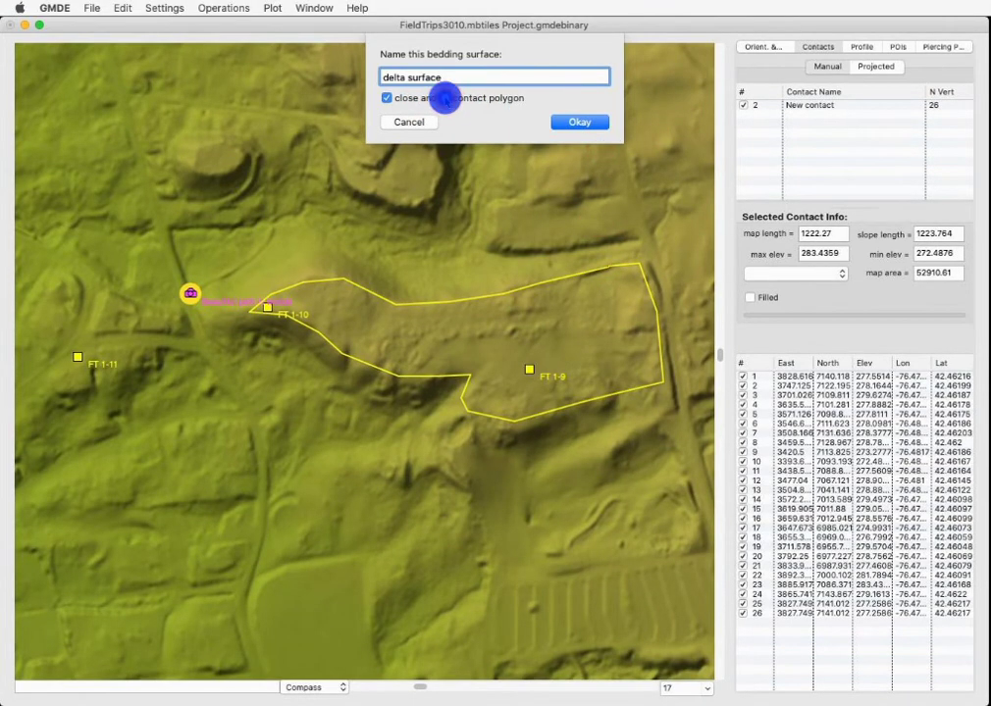
{"action": "left_click", "coordinate": [566, 123]}
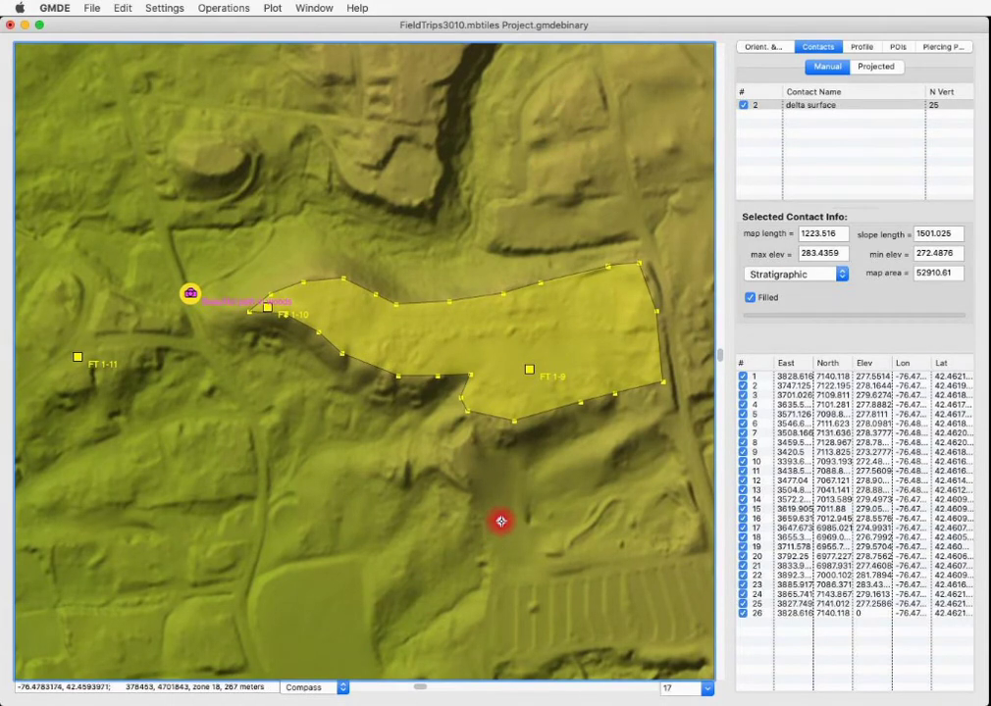
Set the map to zoom level 16 and deselect the delta surface contact.
{"action": "right_click", "coordinate": [406, 503]}
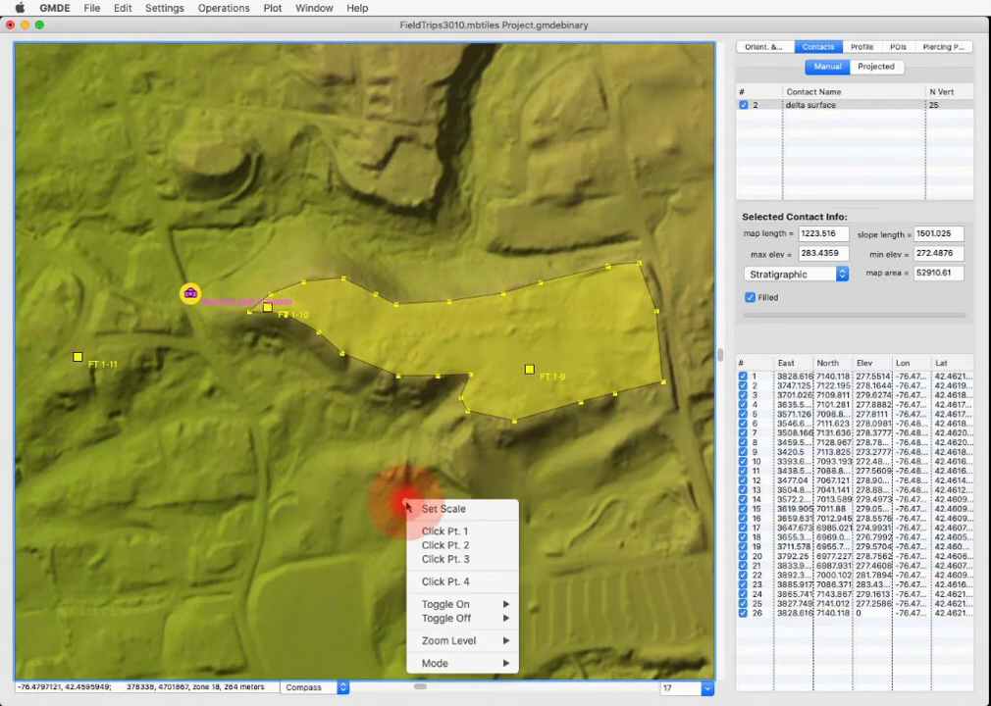
{"action": "mouse_move", "coordinate": [459, 639]}
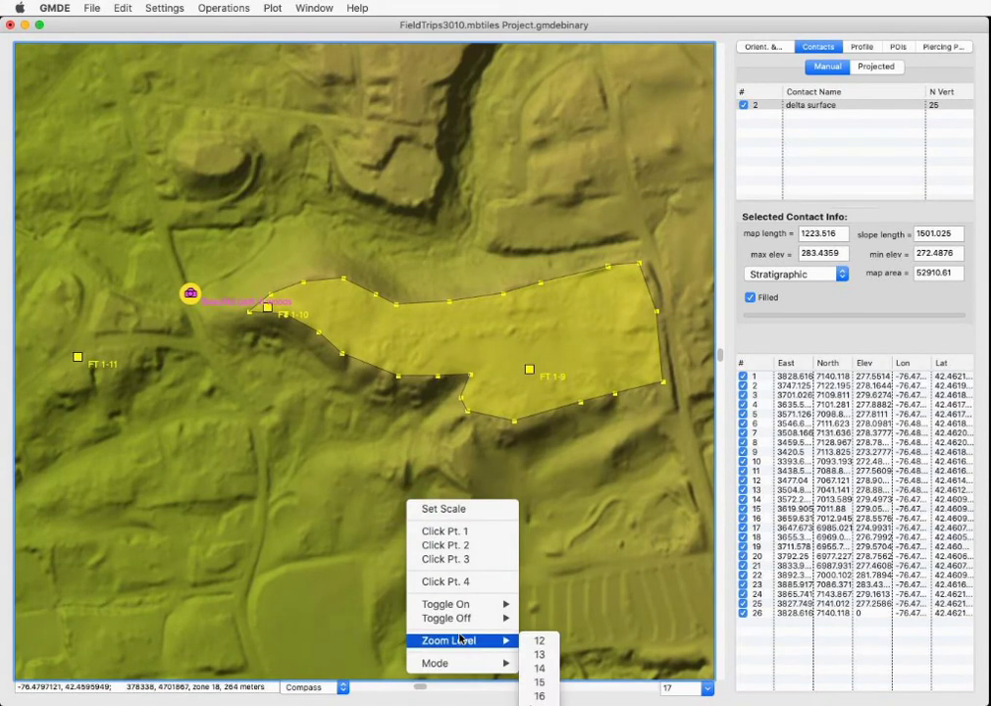
{"action": "left_click", "coordinate": [541, 696]}
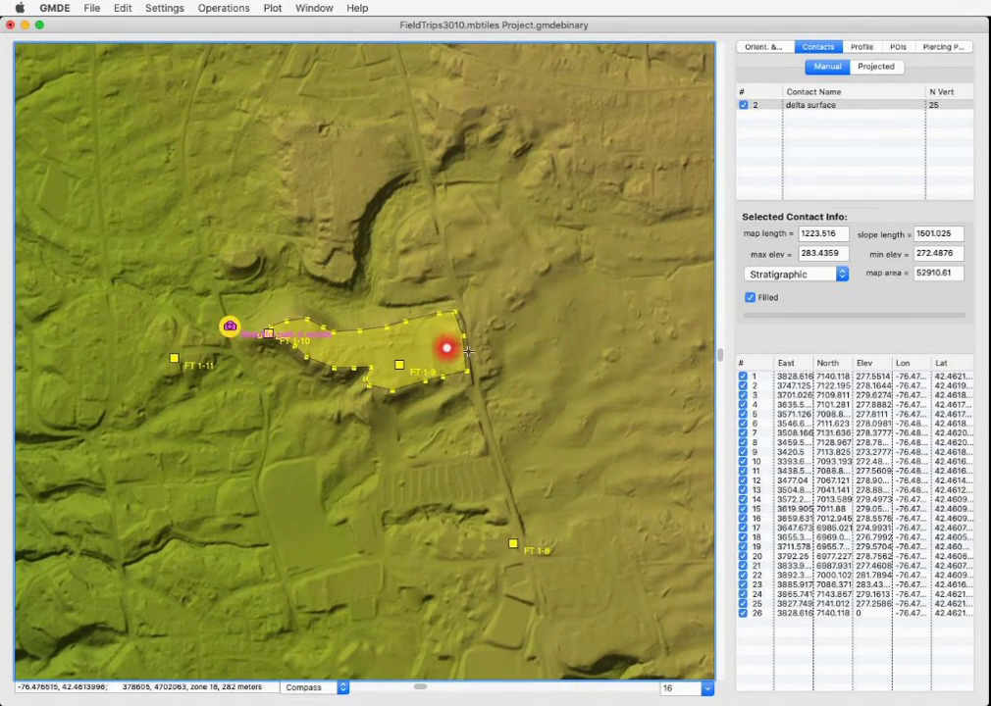
{"action": "left_click", "coordinate": [556, 327]}
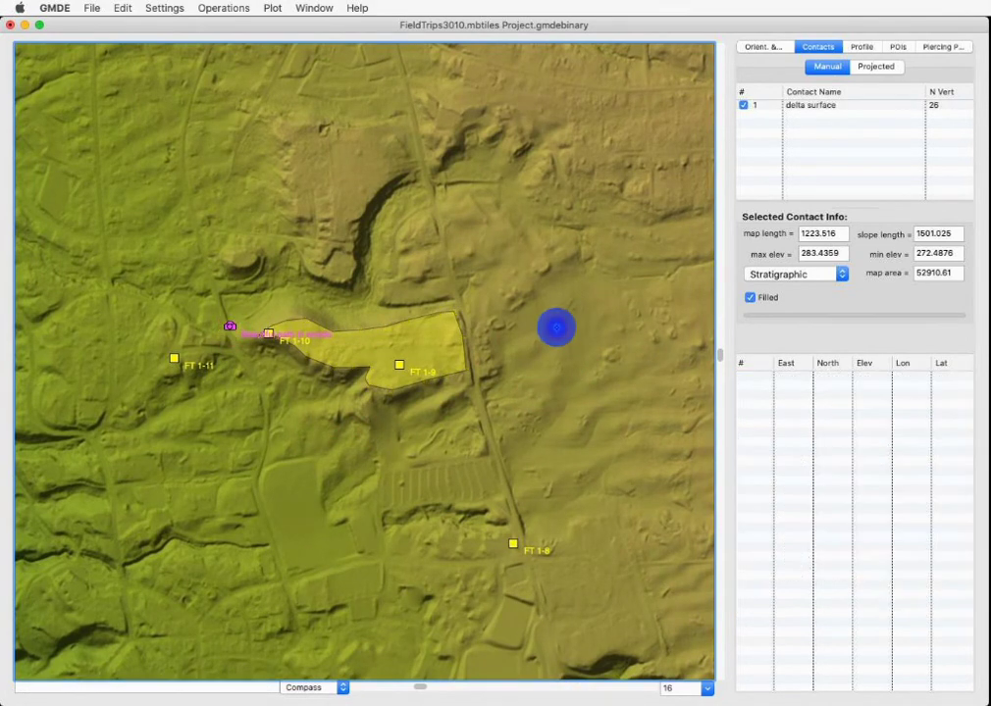
Define a topographic profile named AA' from east of the road westward through the delta surface and FT 1-10 to the map's western side.
{"action": "left_click", "coordinate": [232, 6]}
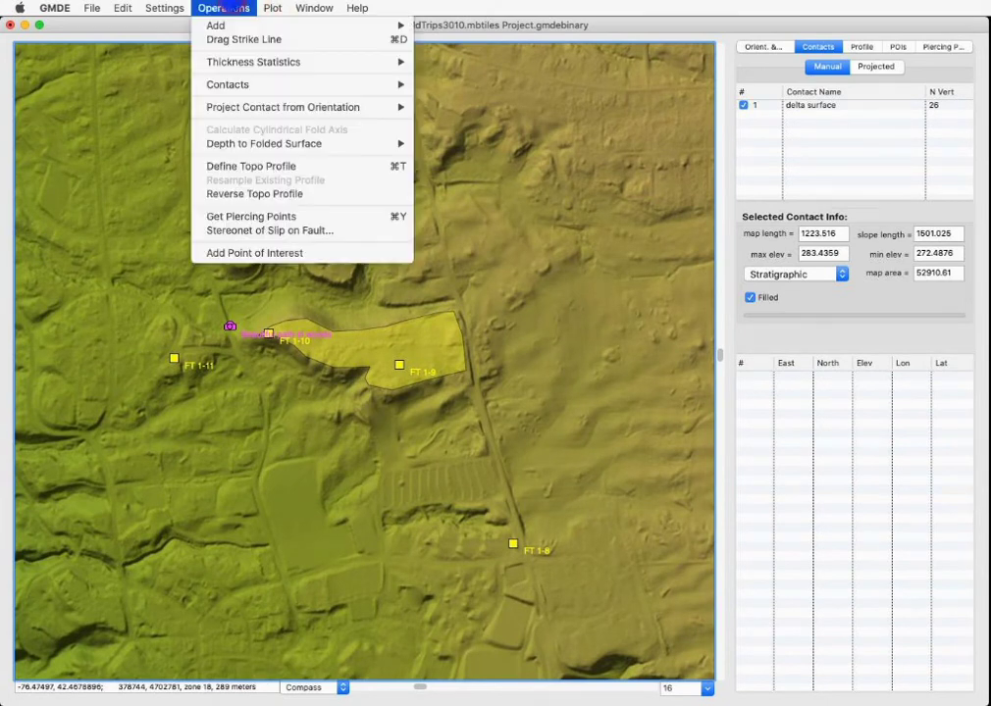
{"action": "left_click", "coordinate": [276, 167]}
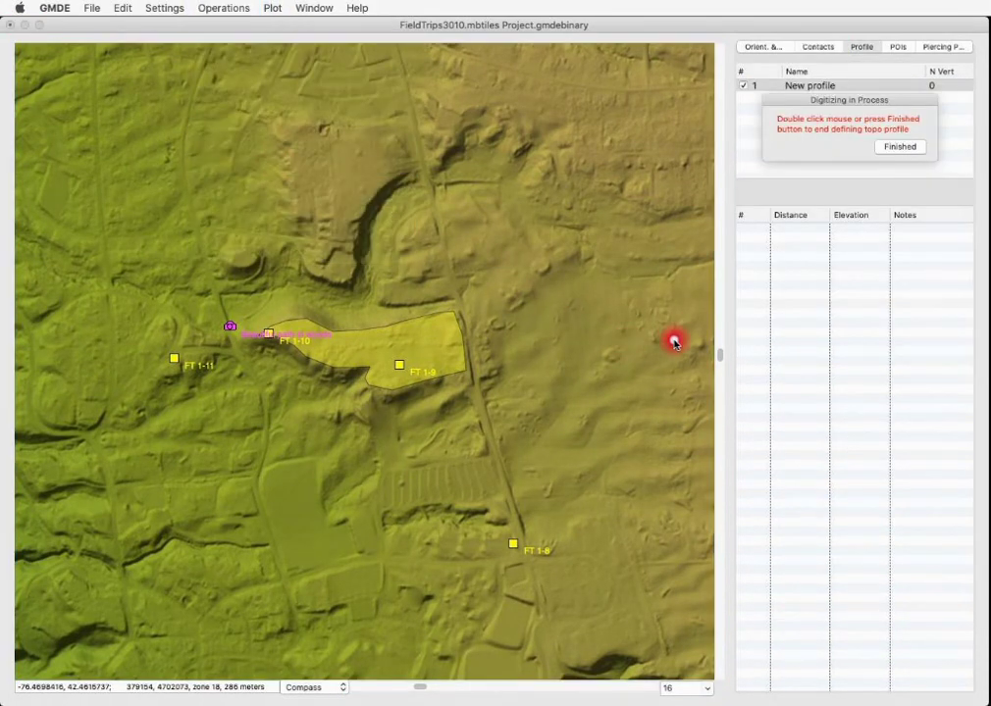
{"action": "left_click", "coordinate": [674, 341]}
{"action": "left_click", "coordinate": [460, 341]}
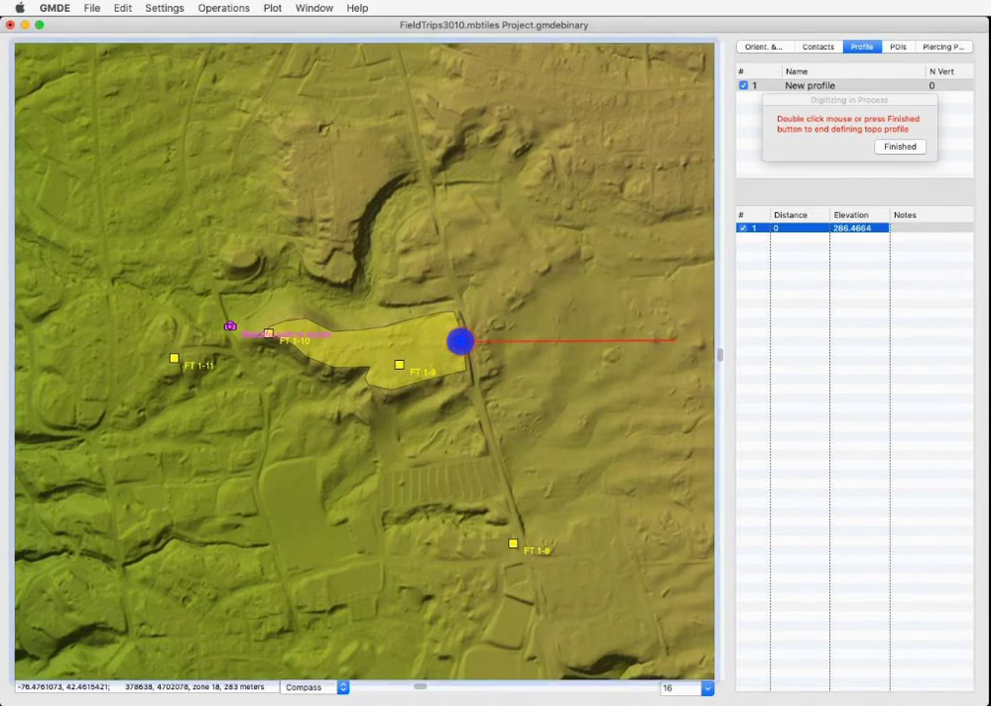
{"action": "left_click", "coordinate": [348, 345]}
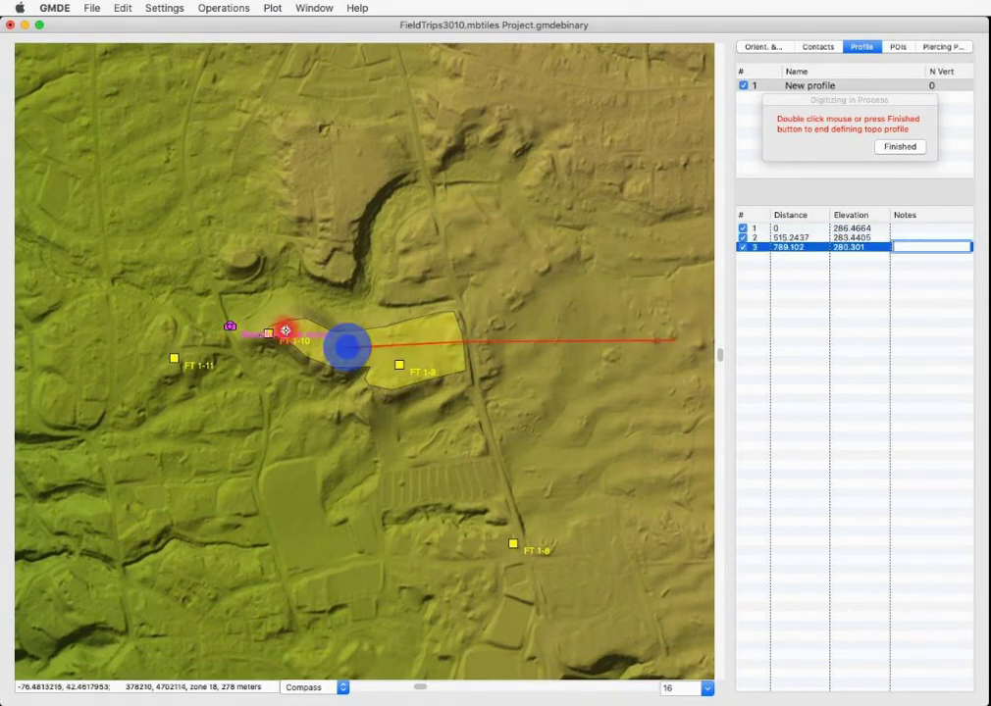
{"action": "left_click", "coordinate": [271, 333]}
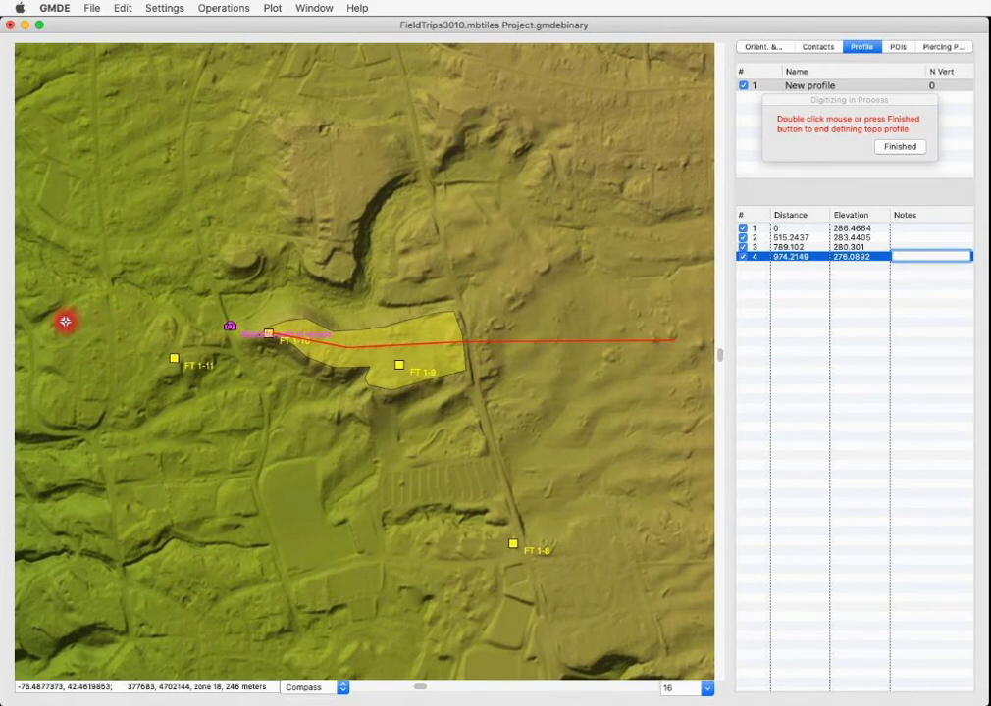
{"action": "double_click", "coordinate": [65, 321]}
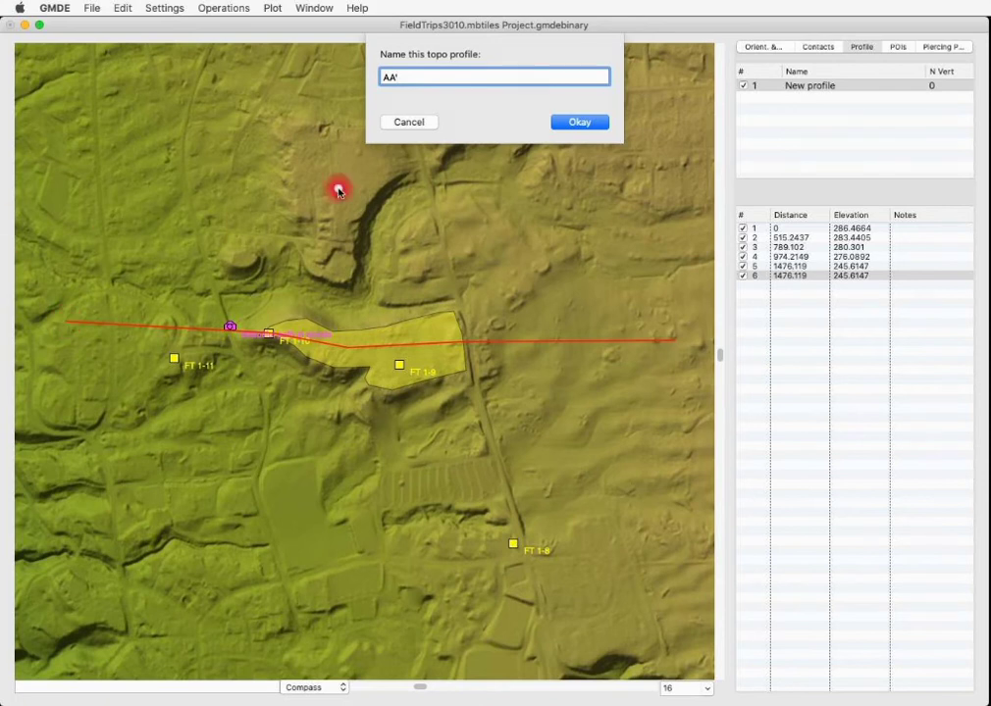
{"action": "left_click", "coordinate": [594, 121]}
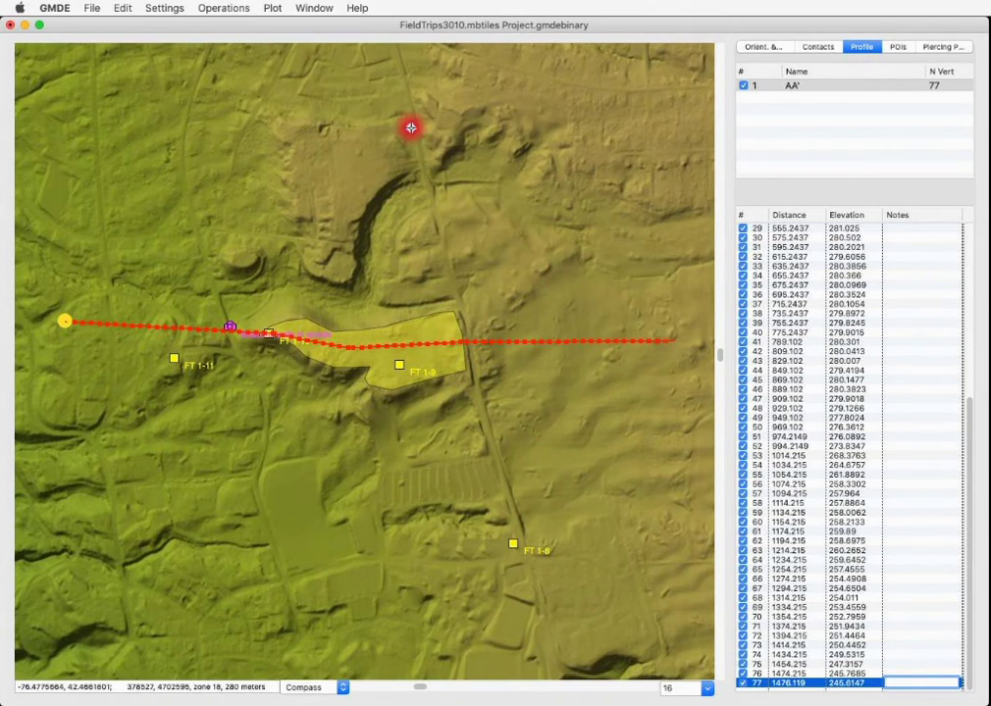
Plot the topographic section on the map with checked contacts included and orientations left out.
{"action": "left_click", "coordinate": [314, 7]}
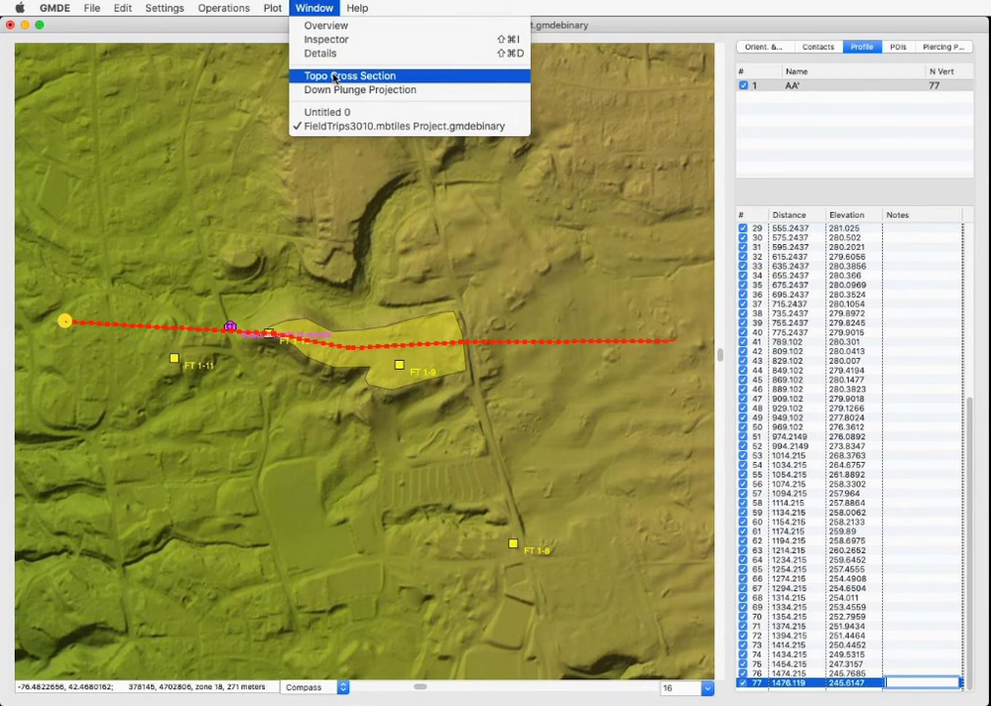
{"action": "mouse_move", "coordinate": [272, 6]}
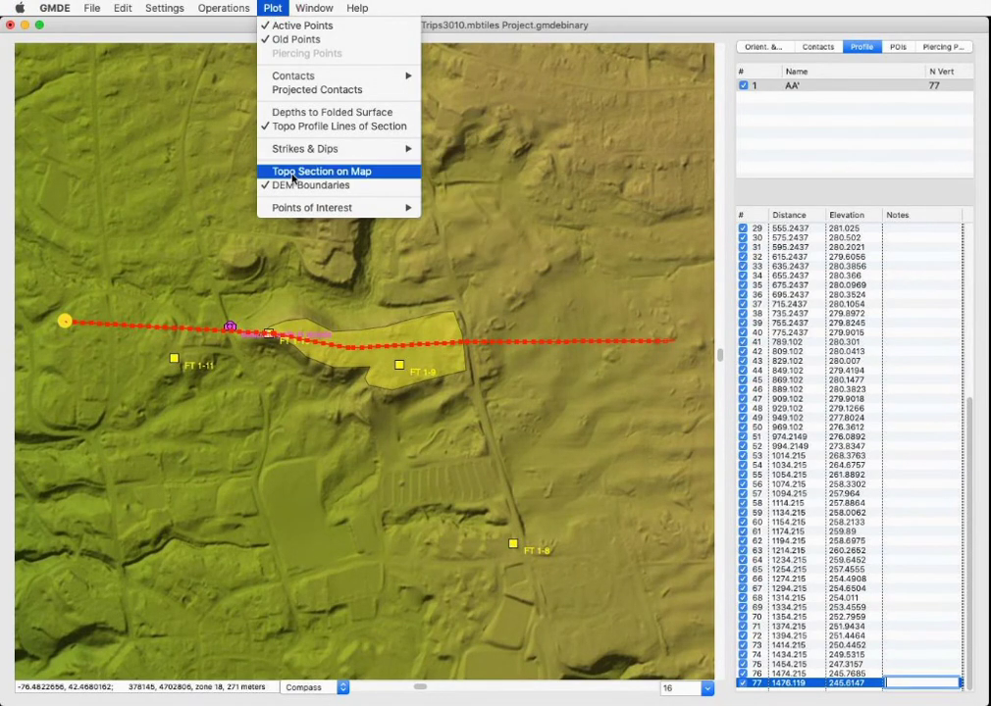
{"action": "left_click", "coordinate": [291, 174]}
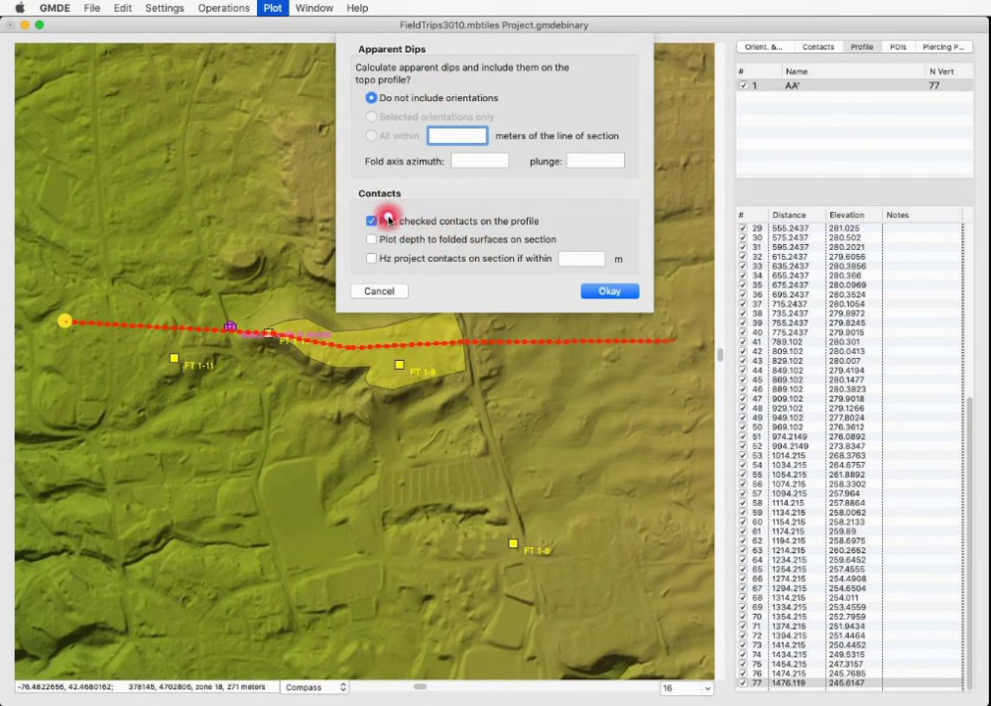
{"action": "left_click", "coordinate": [618, 292]}
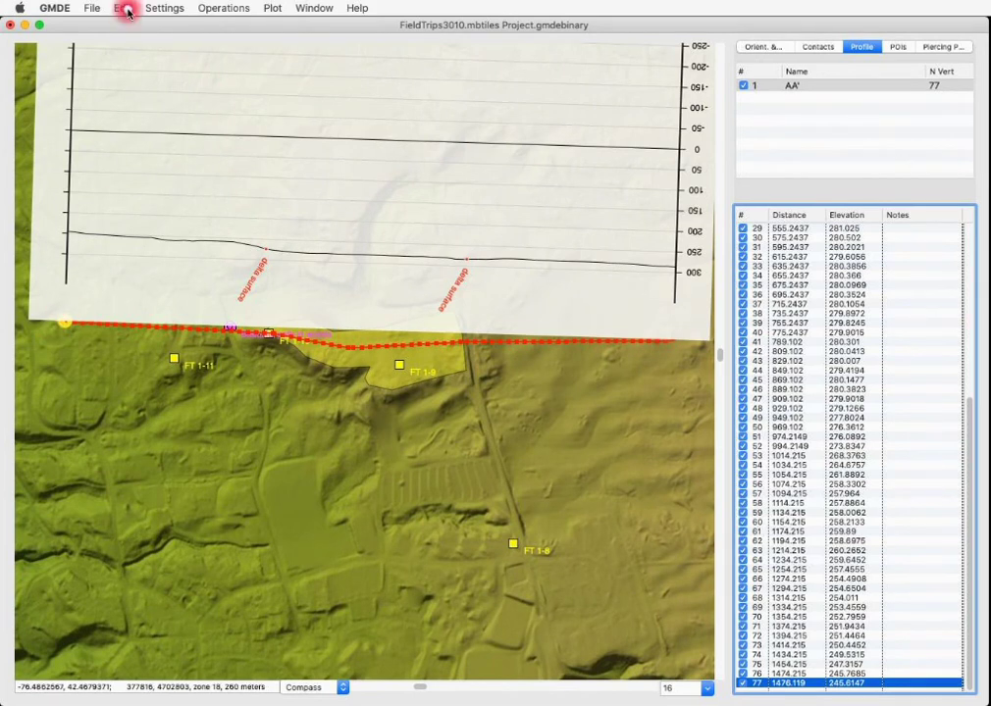
Reverse the direction of topo profile AA' and hide the section overlay on the map.
{"action": "left_click", "coordinate": [233, 7]}
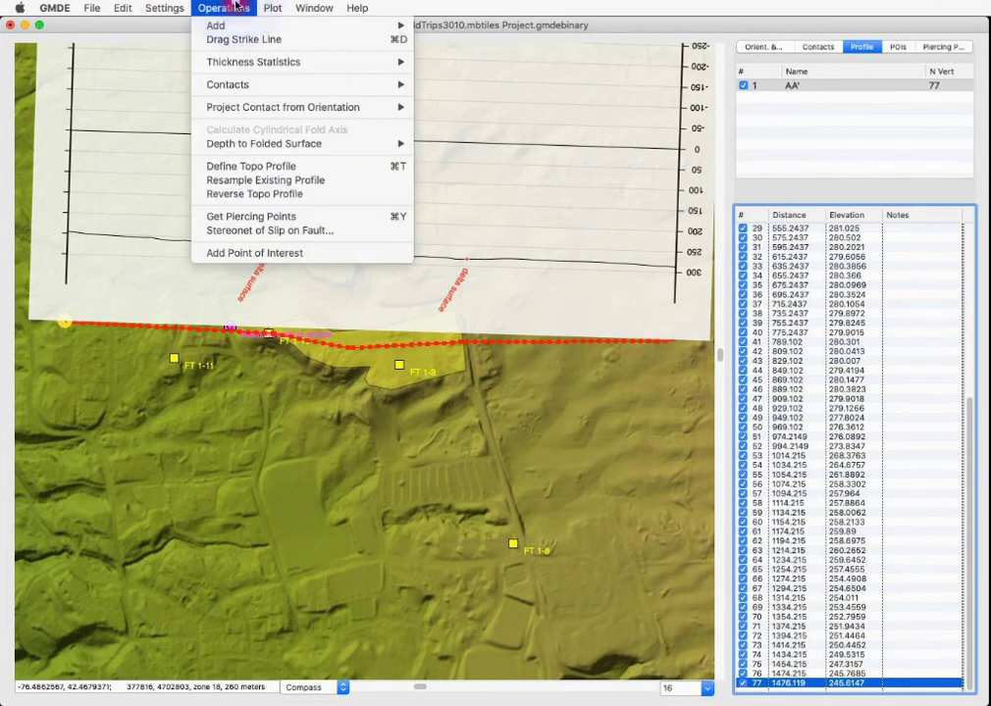
{"action": "left_click", "coordinate": [254, 197]}
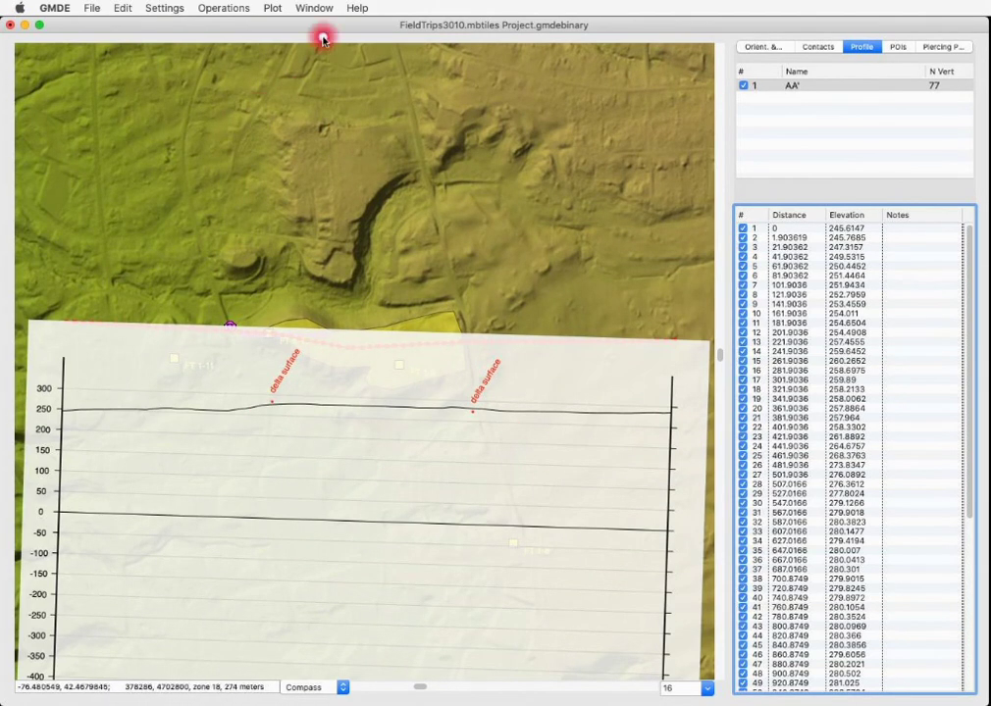
{"action": "left_click", "coordinate": [275, 7]}
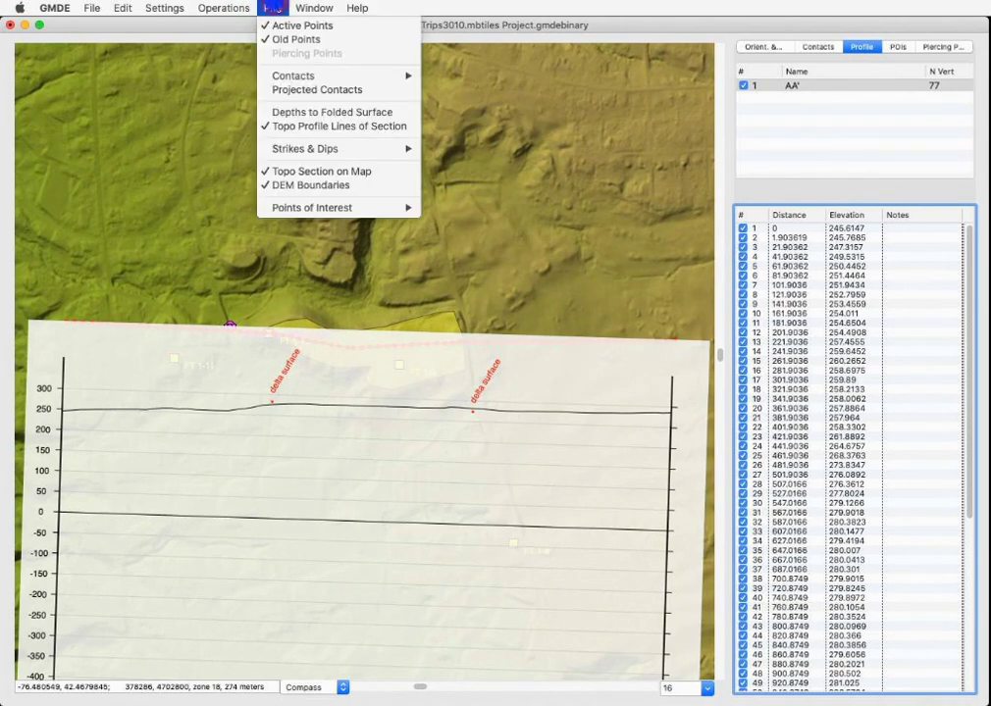
{"action": "left_click", "coordinate": [300, 173]}
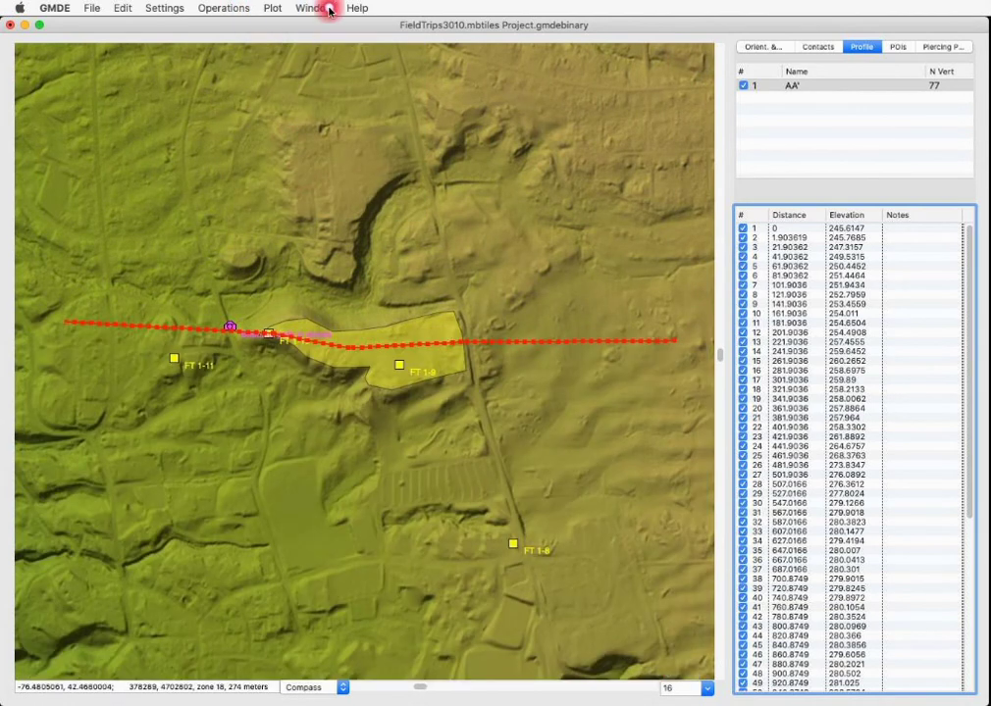
Show the topo cross section in its own enlarged window, with checked contacts, no orientations and a vertical exaggeration of 4.
{"action": "left_click", "coordinate": [316, 8]}
{"action": "left_click", "coordinate": [344, 77]}
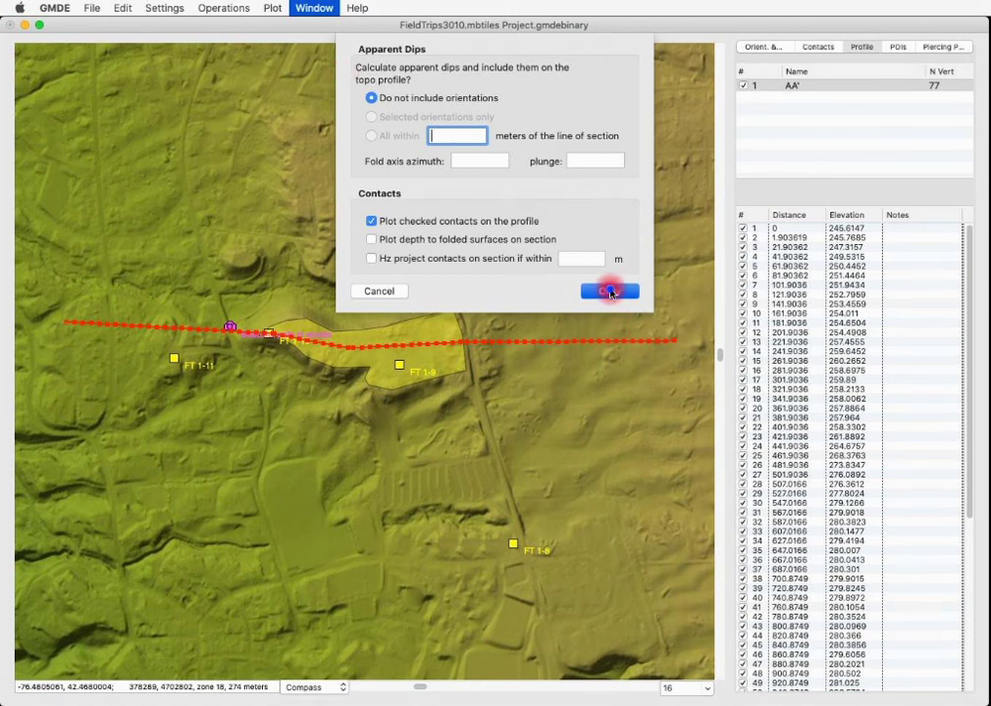
{"action": "left_click", "coordinate": [610, 291]}
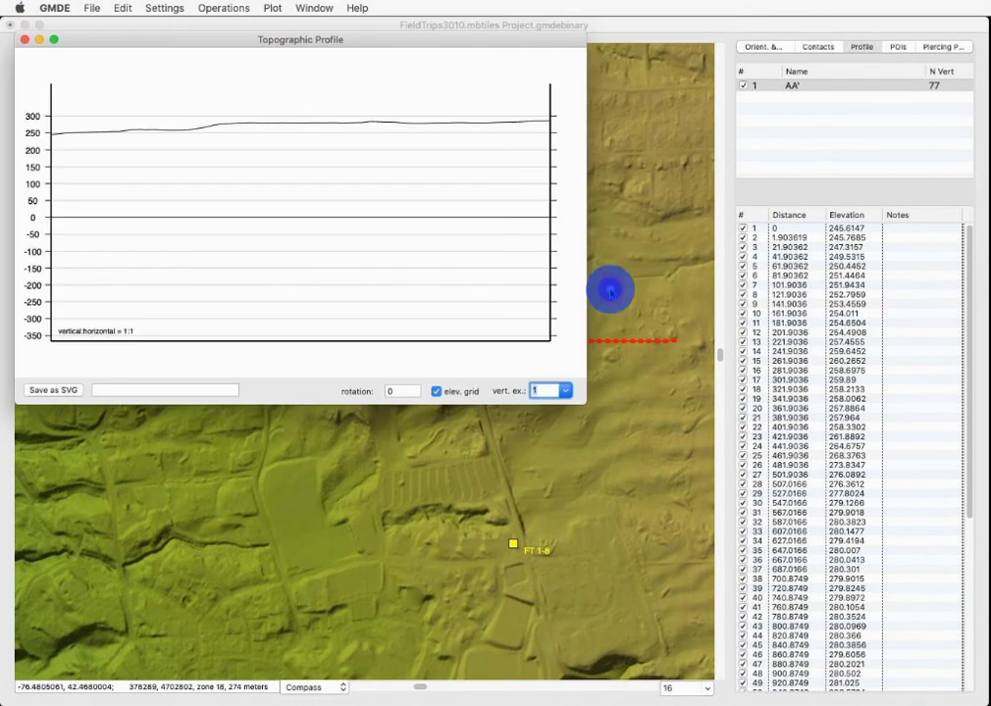
{"action": "left_click", "coordinate": [564, 392]}
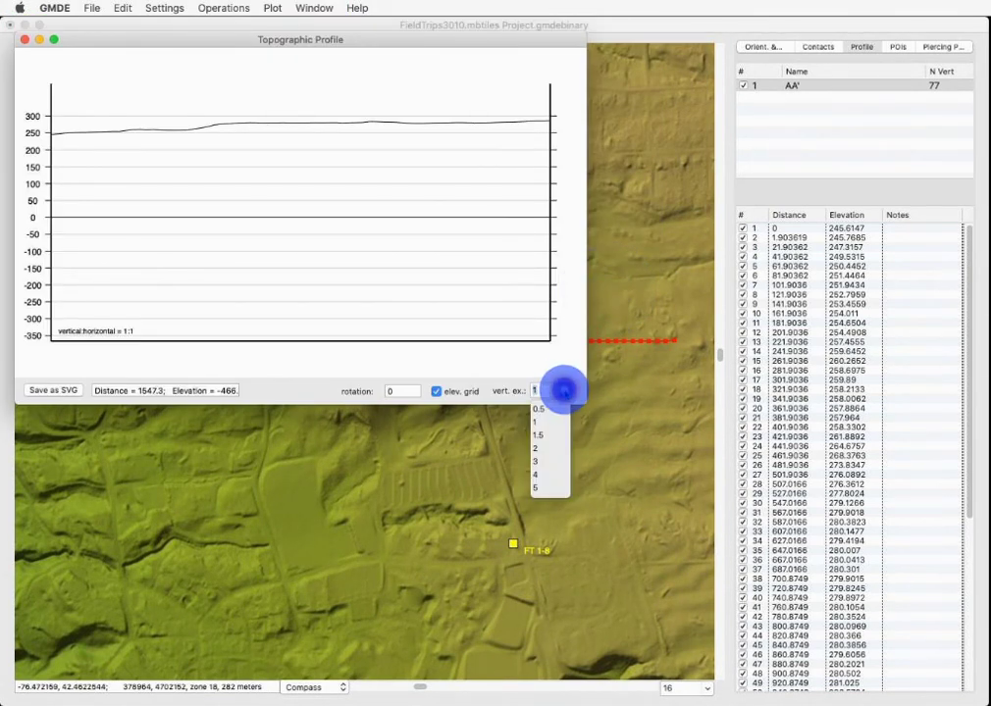
{"action": "left_click", "coordinate": [553, 478]}
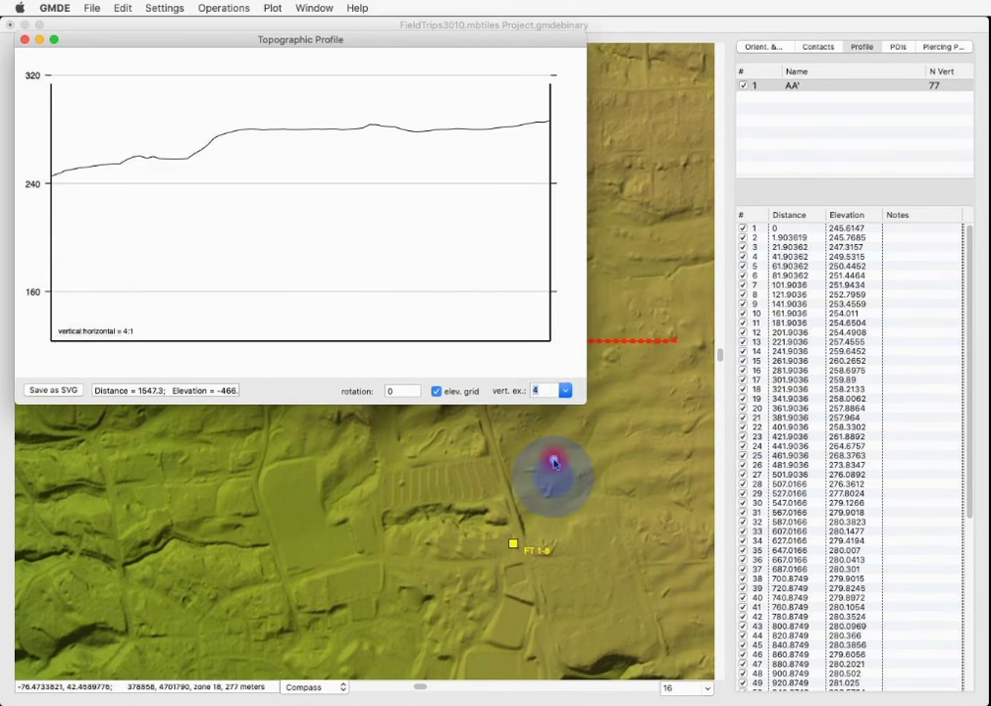
{"action": "left_click_drag", "start_coordinate": [583, 401], "coordinate": [737, 607]}
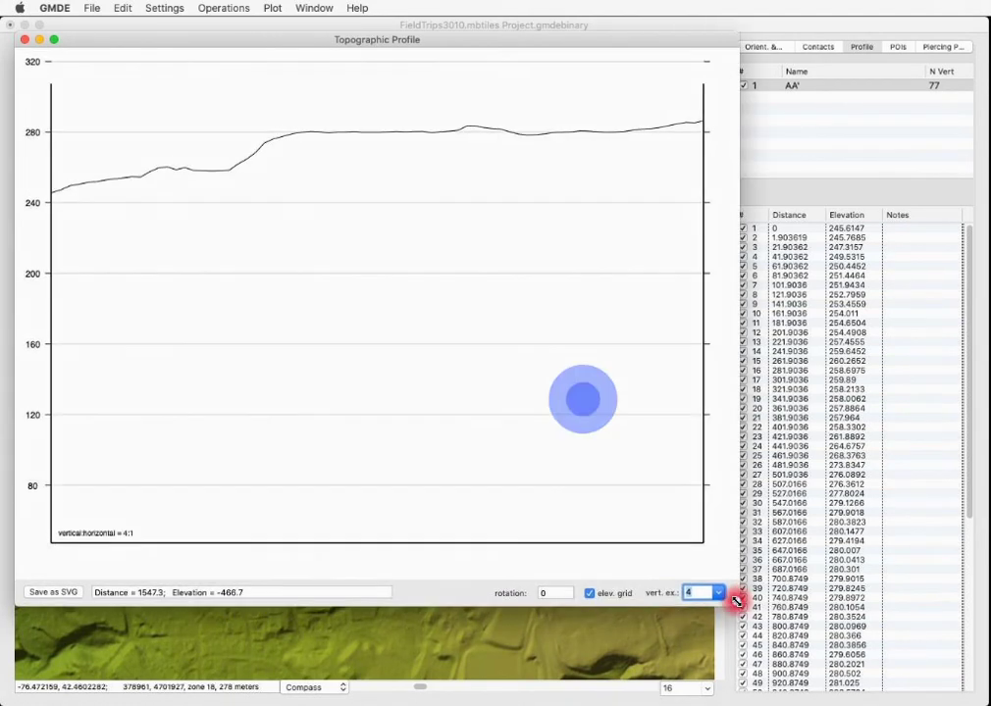
Uncover the map's western part, locate the profile point at a distance of about 300 on the map, and close the cross section window.
{"action": "left_click_drag", "start_coordinate": [154, 42], "coordinate": [431, 59]}
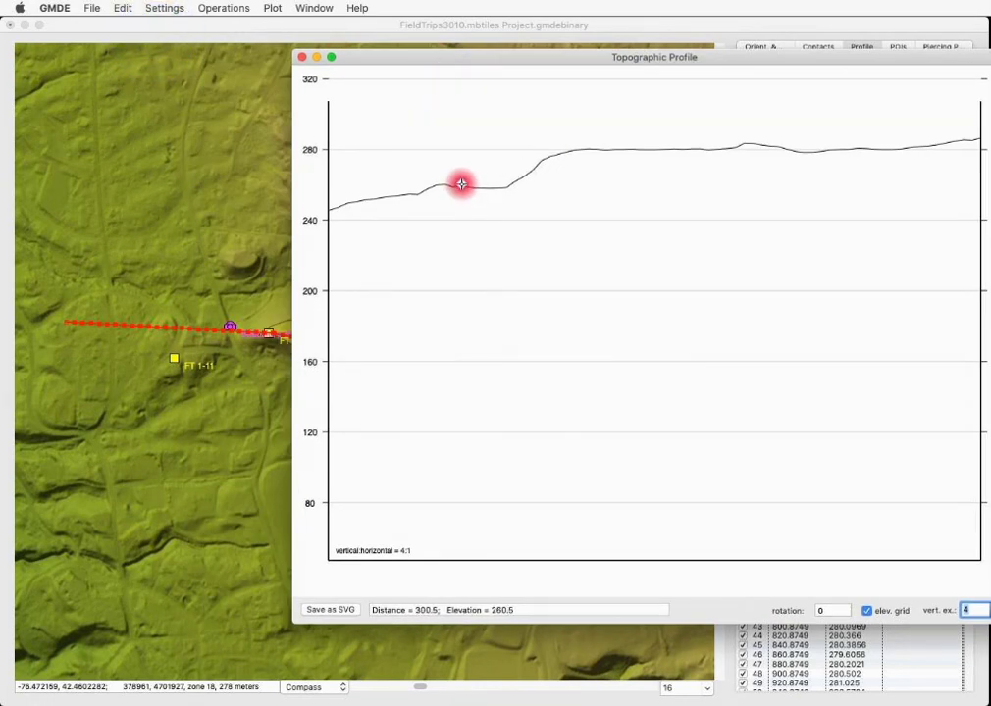
{"action": "left_click", "coordinate": [461, 185]}
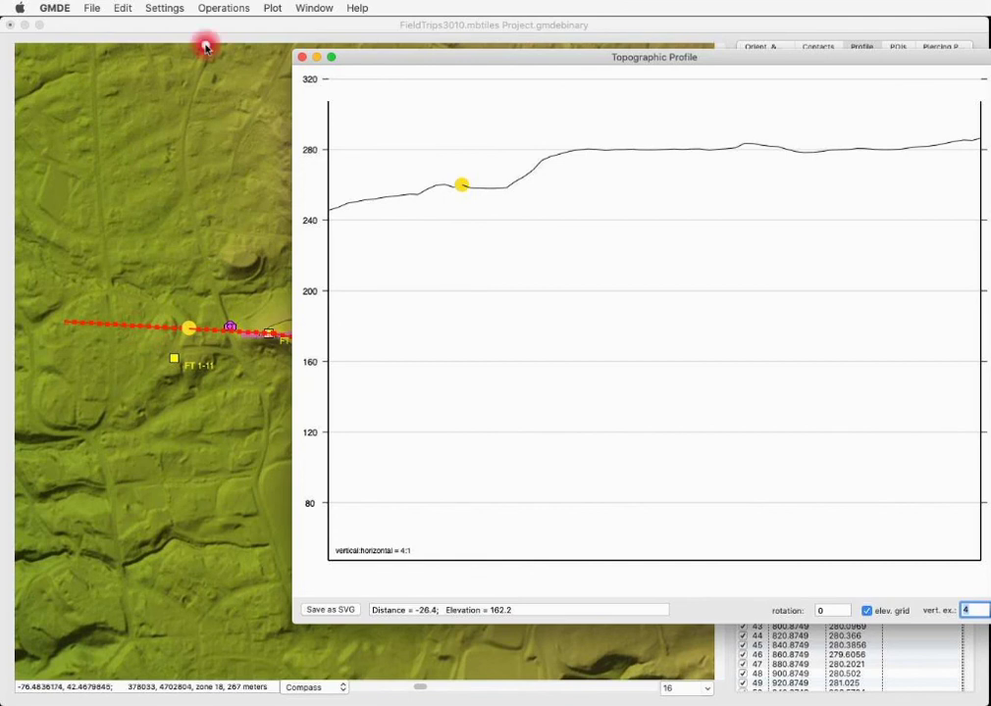
{"action": "left_click", "coordinate": [300, 58]}
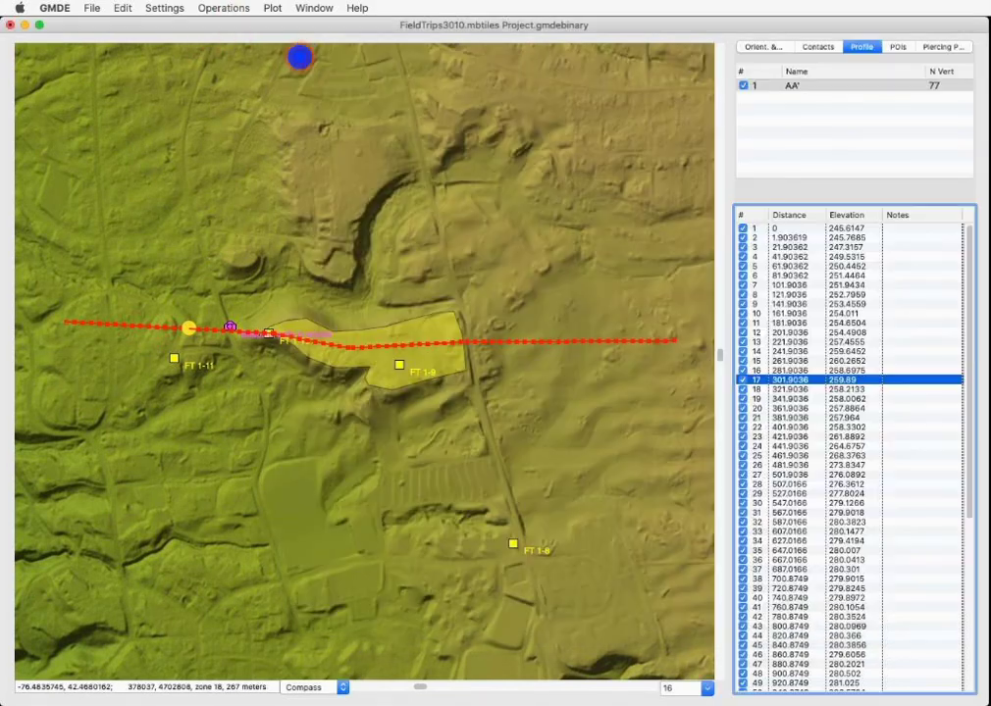